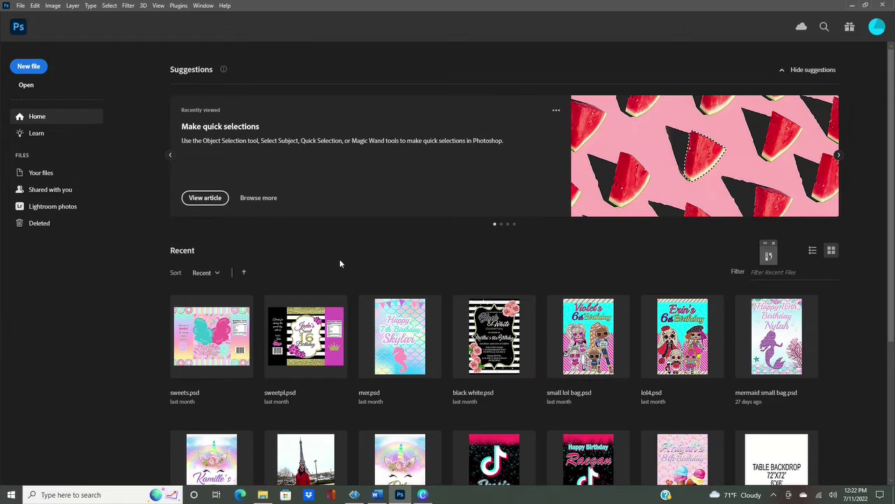
Step: Create a new 8 by 4.5 inch RGB document at 300 pixels per inch with a white background
left_click(27, 69)
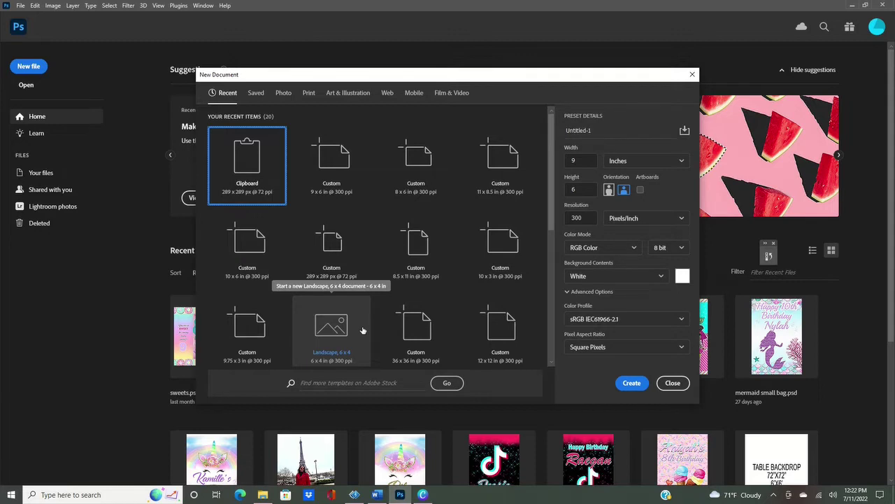
left_click(584, 161)
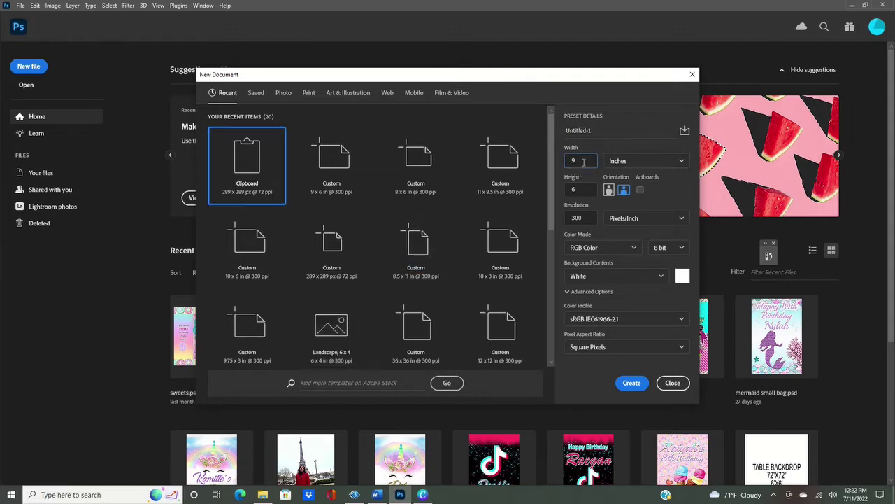
key("BackSpace")
double_click(578, 189)
key("BackSpace")
type("4.5")
left_click(636, 383)
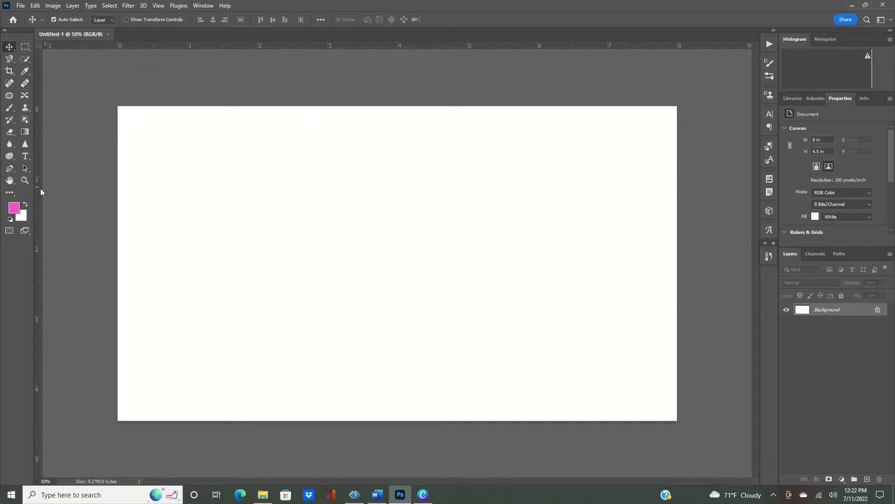
Step: Draw a triangle about 2.89 in wide and 4.51 in high, and center it horizontally on the canvas
left_click(10, 193)
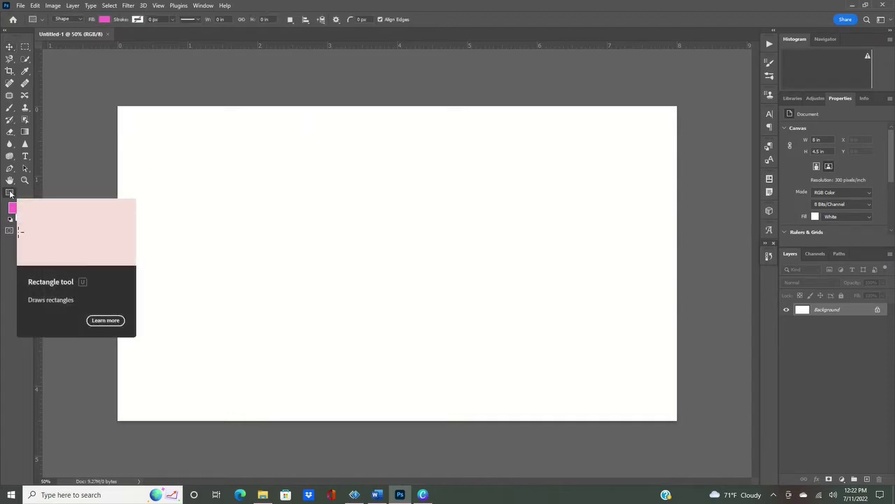
left_click(10, 194)
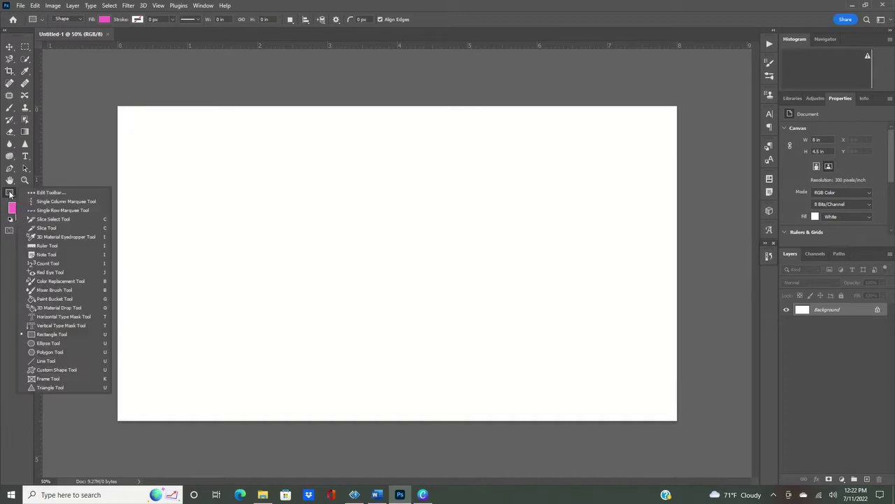
left_click(63, 386)
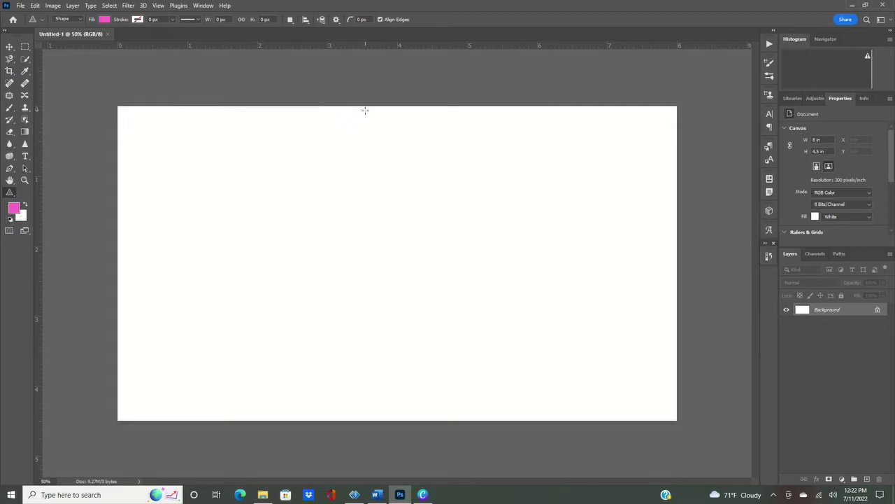
left_click_drag(364, 106, 567, 420)
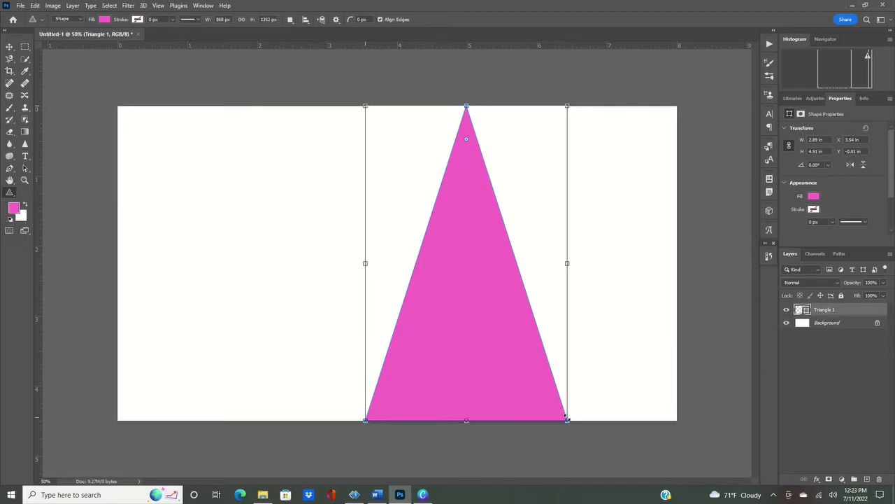
left_click(8, 47)
left_click_drag(497, 365, 430, 367)
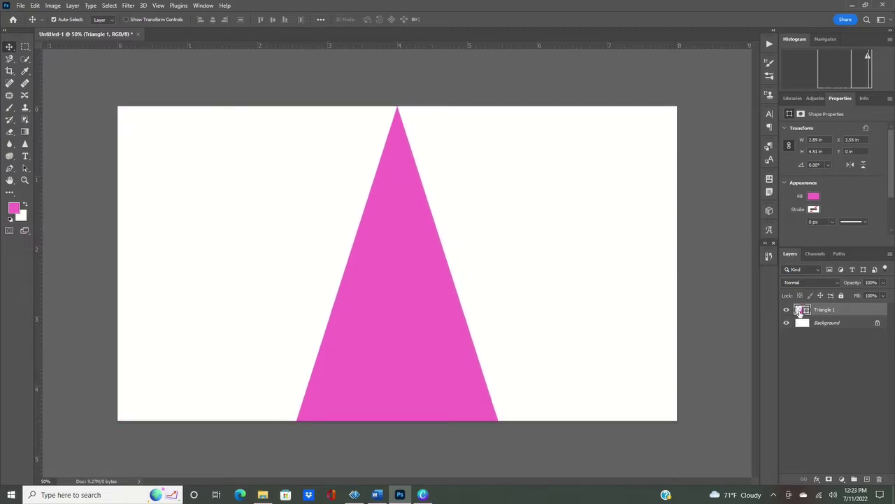
Step: Change the triangle's fill color to turquoise, hex 66f5e6
double_click(801, 312)
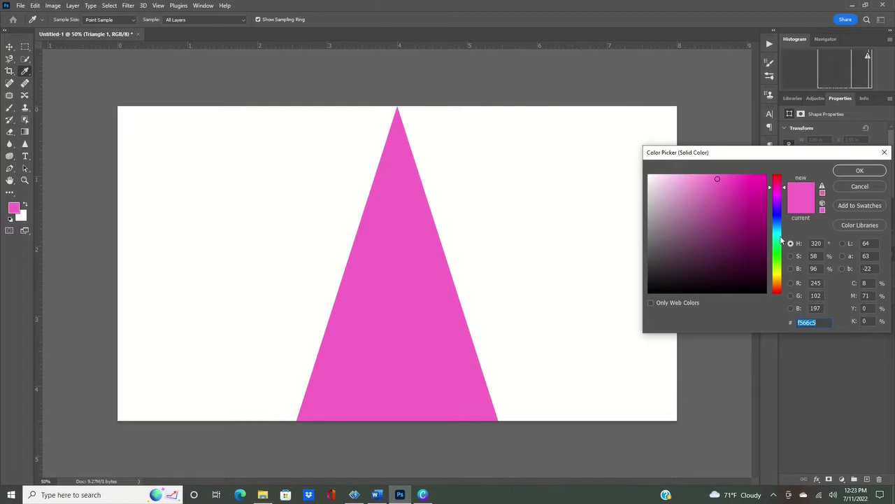
left_click(785, 237)
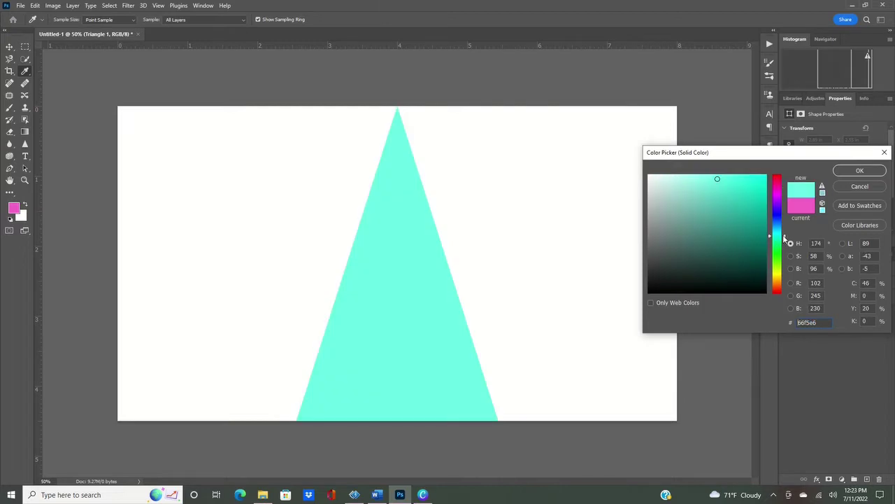
left_click(872, 174)
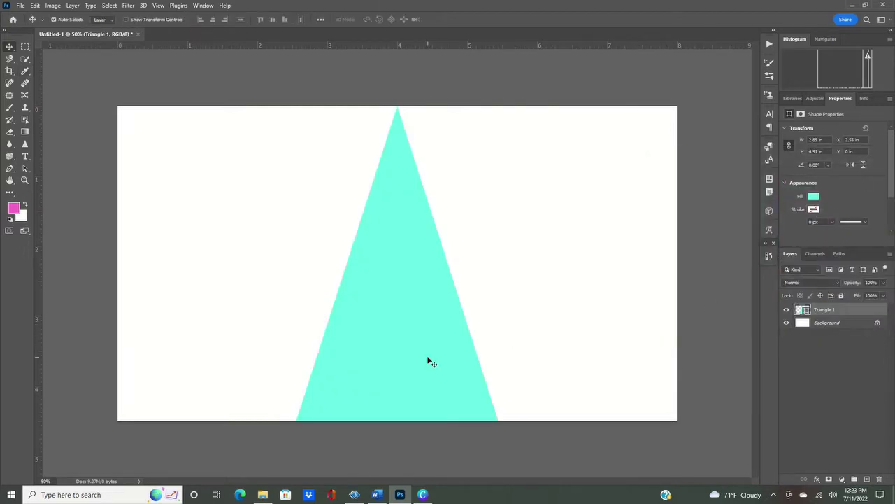
Step: Enlarge the turquoise triangle to about 3.55 by 4.98 in, extending its tip above the canvas and keeping it horizontally centered
left_click_drag(427, 355, 429, 358)
key("ctrl+t")
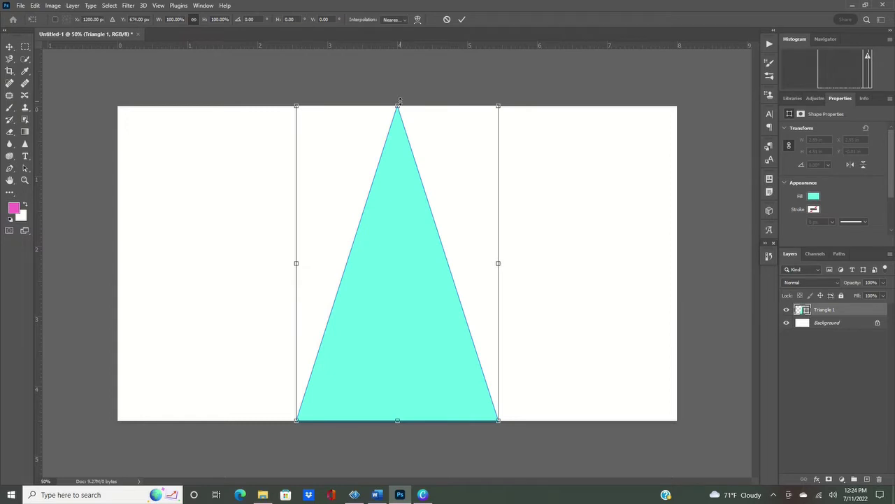
left_click_drag(398, 105, 397, 73)
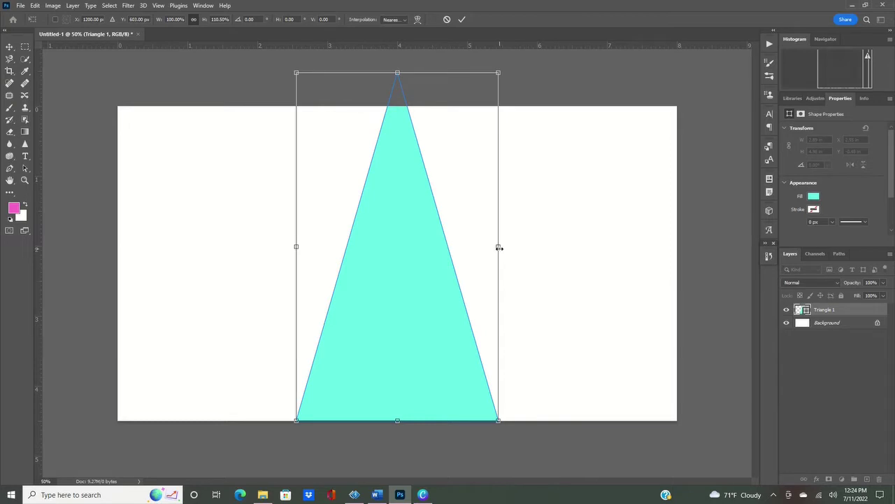
left_click_drag(497, 246, 544, 246)
left_click_drag(397, 397, 374, 396)
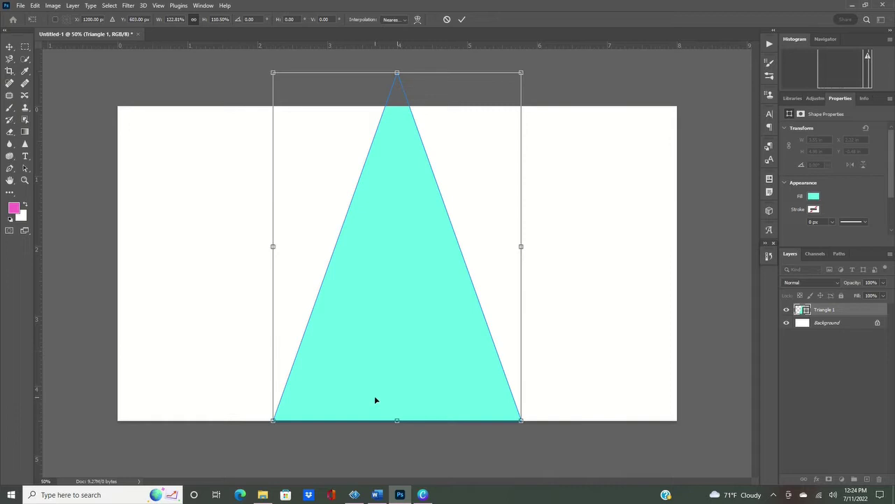
key("Return")
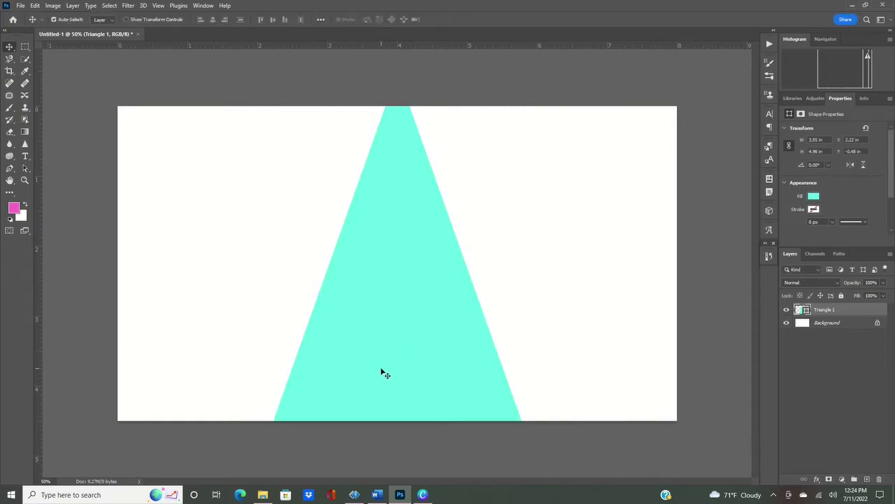
Step: Duplicate the turquoise triangle and center the copy on the canvas's right edge, with its base on the bottom edge
key("ctrl+j")
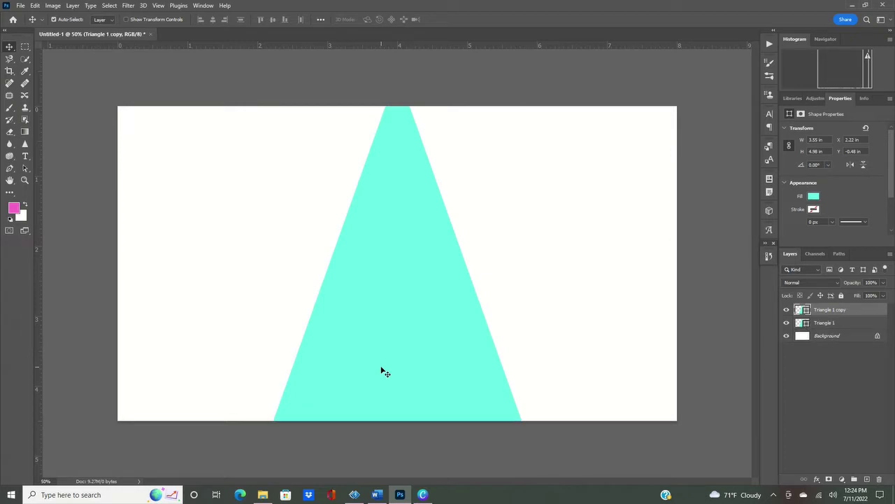
left_click_drag(373, 312, 621, 314)
key("ctrl+t")
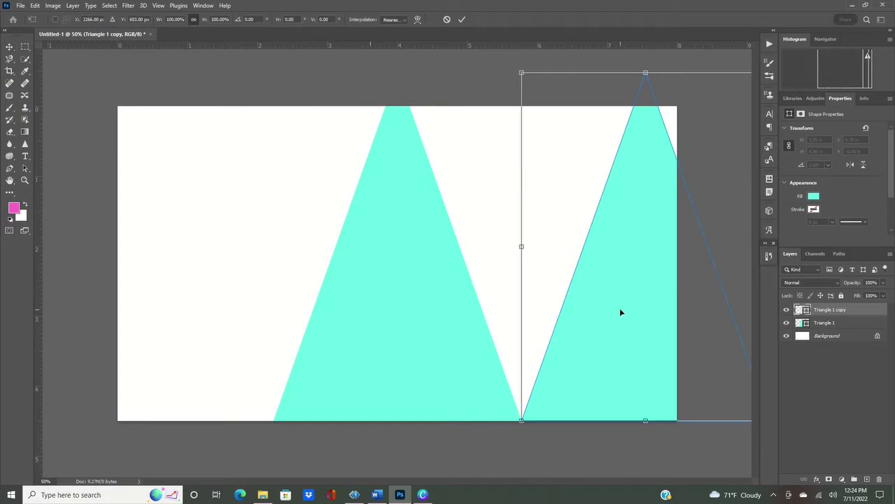
left_click_drag(621, 306, 652, 309)
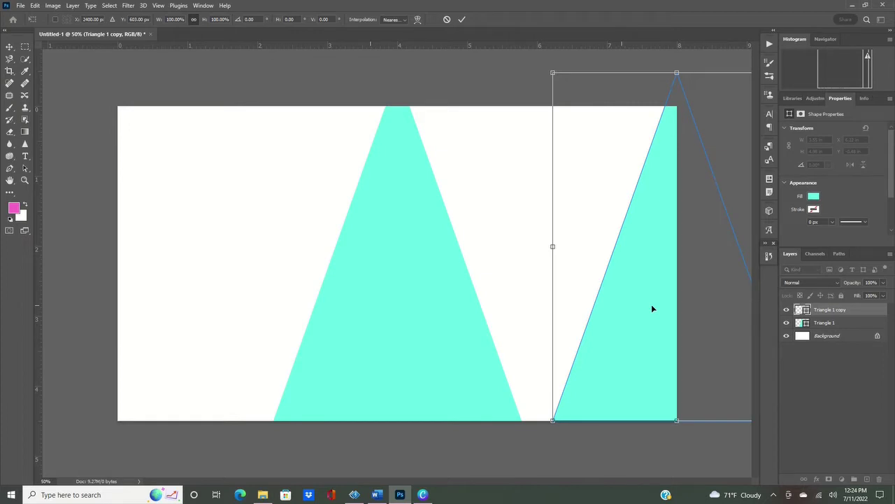
key("Return")
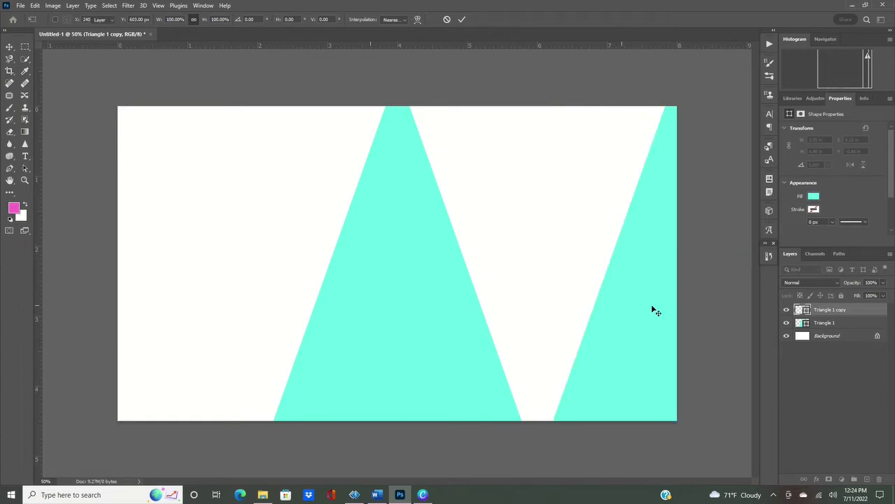
Step: Duplicate the triangle again and center this copy on the canvas's left edge, with its base on the bottom edge
key("ctrl+j")
left_click_drag(623, 312, 215, 300)
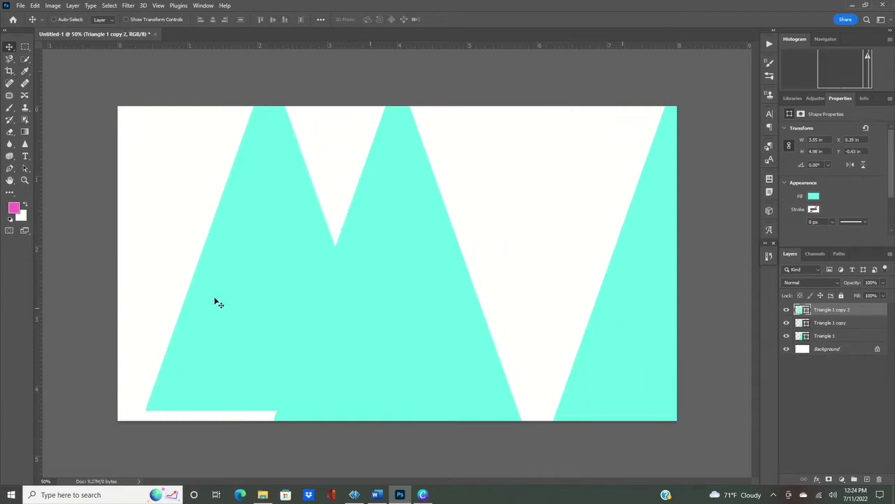
key("ctrl+t")
left_click_drag(249, 313, 247, 323)
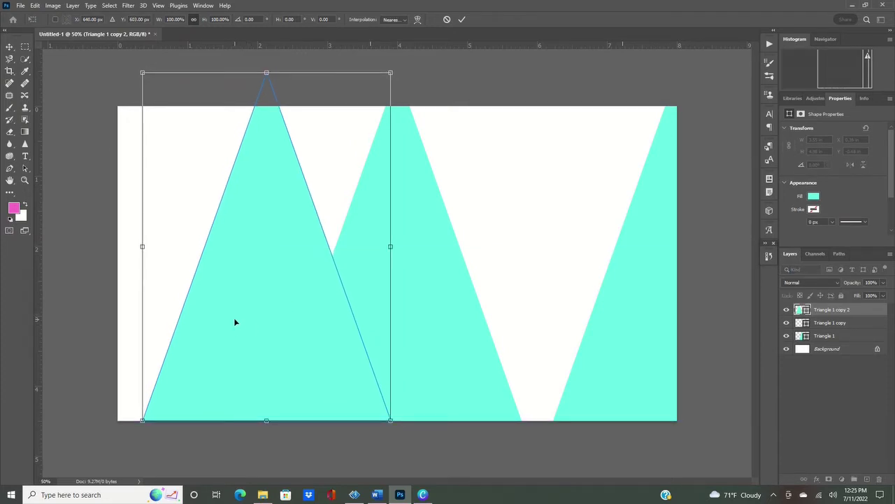
left_click_drag(256, 341, 109, 340)
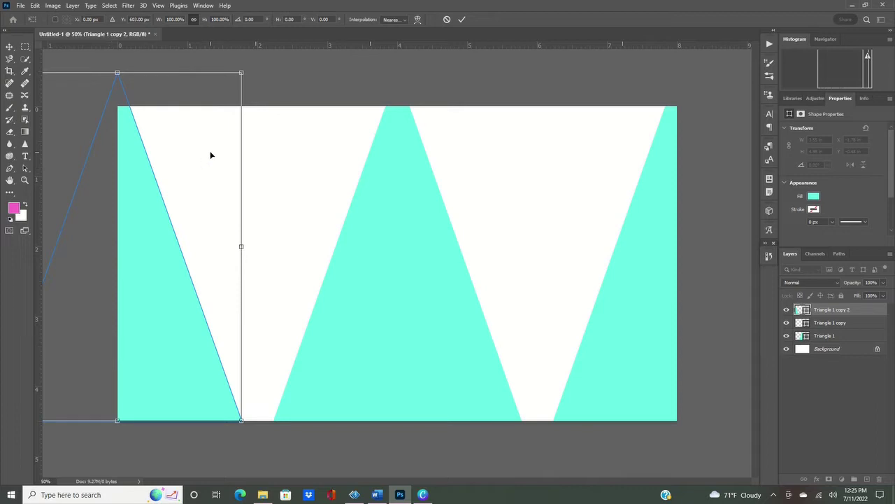
key("Return")
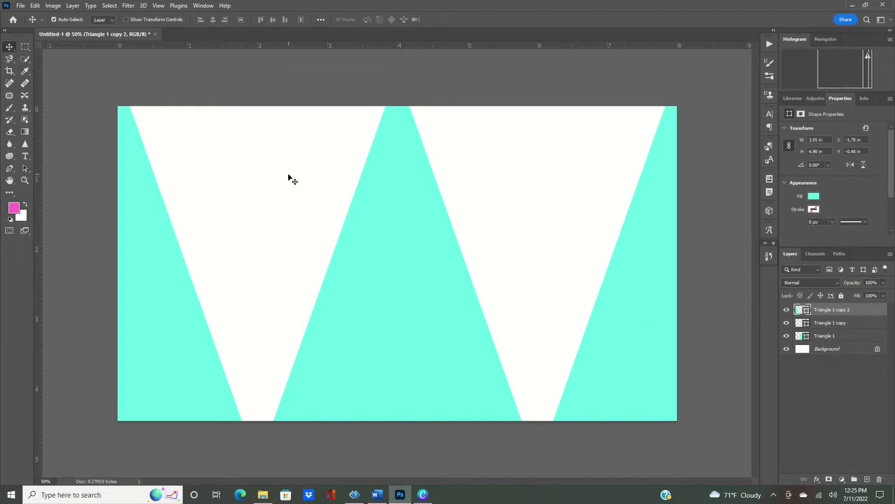
Step: Duplicate the middle triangle in place and rotate the copy 180° so that it points downward
left_click(403, 302)
left_click_drag(403, 302, 400, 300)
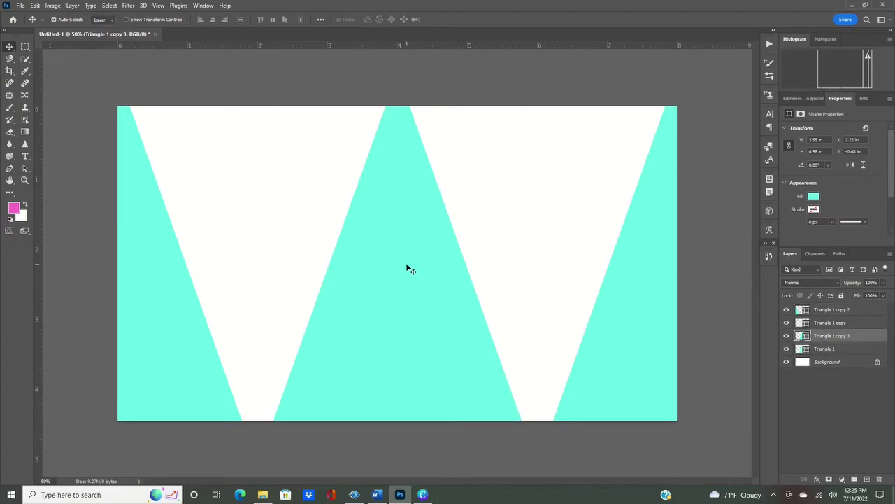
key("ctrl+t")
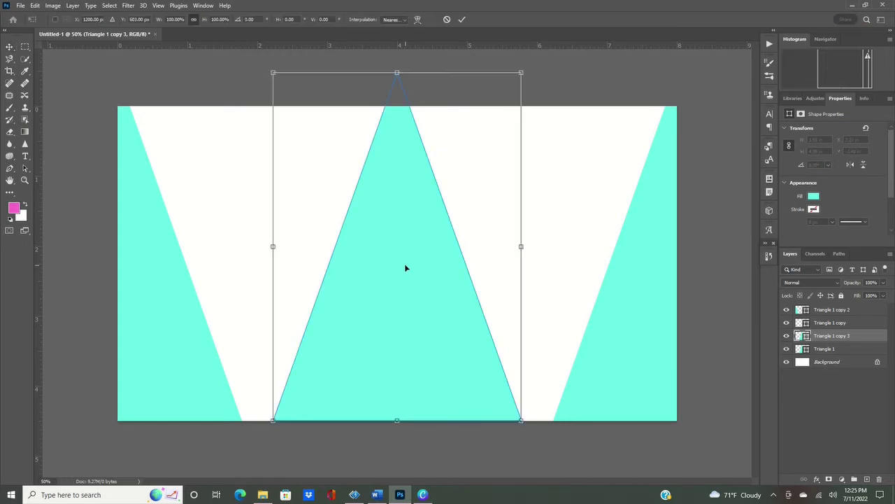
right_click(403, 268)
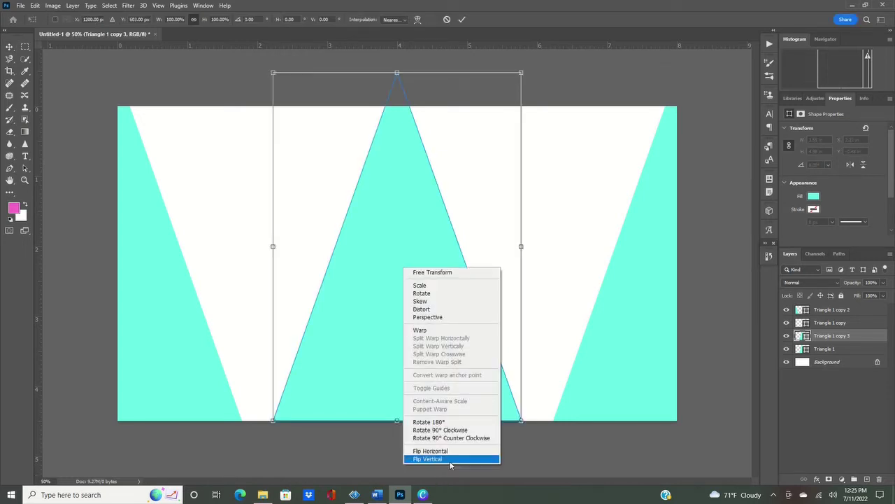
left_click(448, 422)
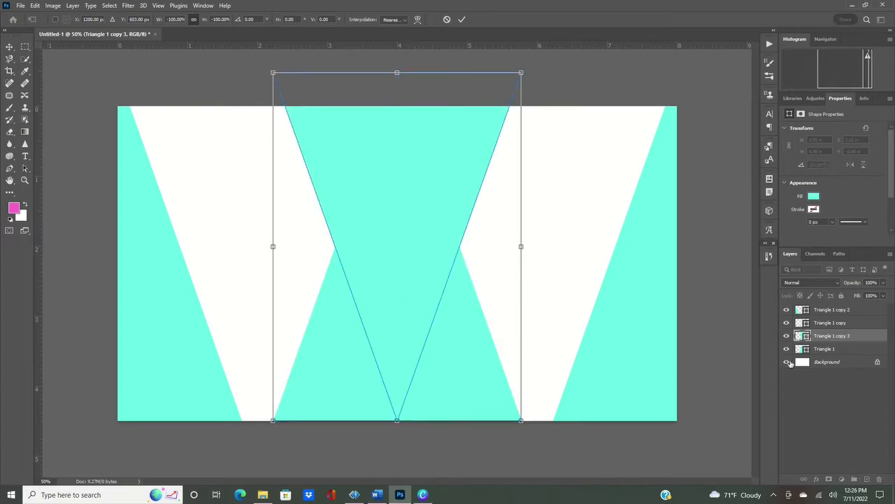
Step: Change the inverted triangle's fill color to violet, hex 7066f5
double_click(801, 336)
double_click(801, 336)
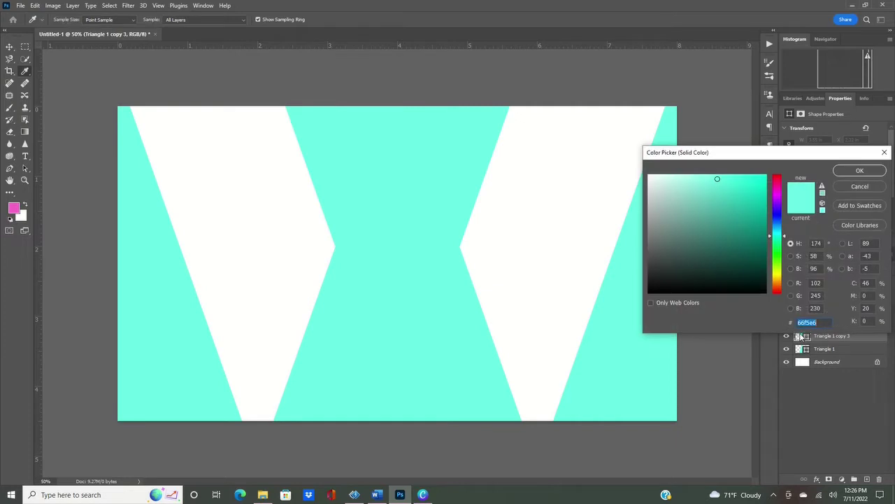
left_click(777, 212)
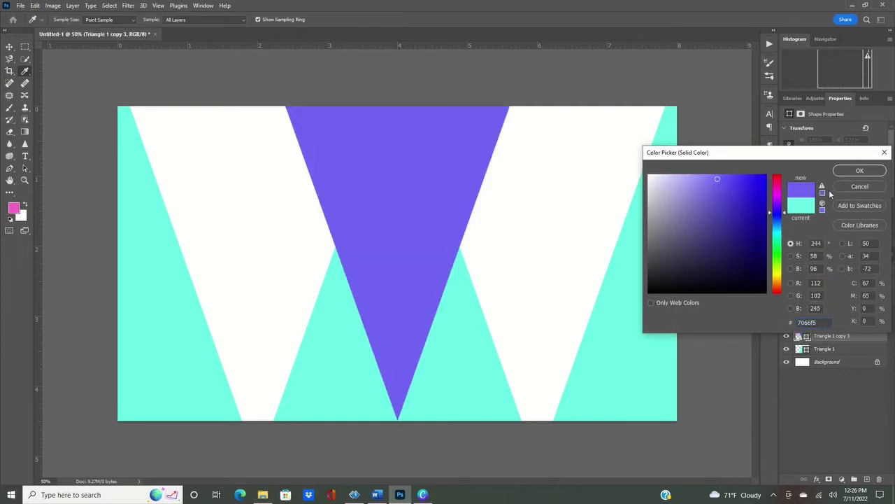
left_click(858, 171)
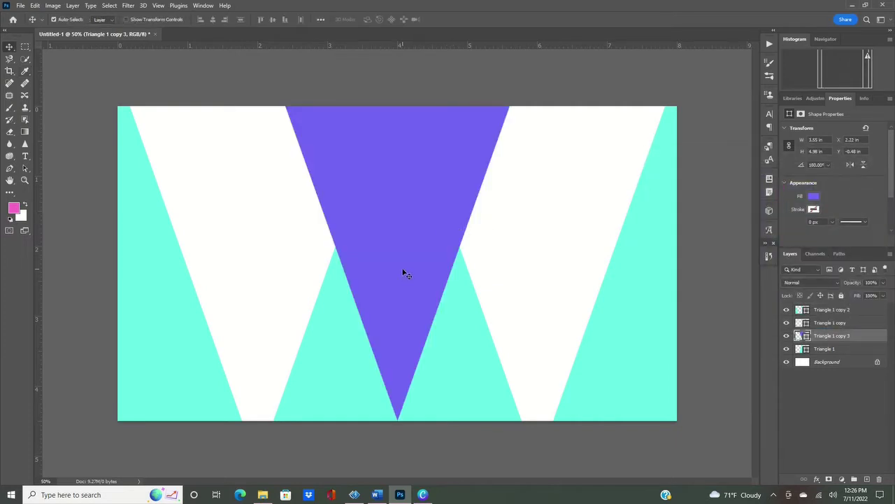
Step: Move the violet triangle into the white gap on the right and scale it to about 3.68 by 5.16 in to fill it
left_click_drag(404, 270, 542, 308)
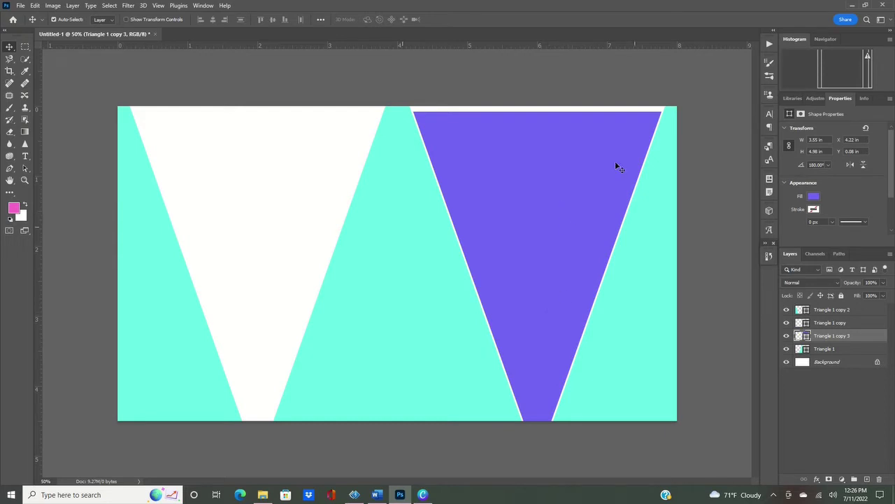
key("ctrl+t")
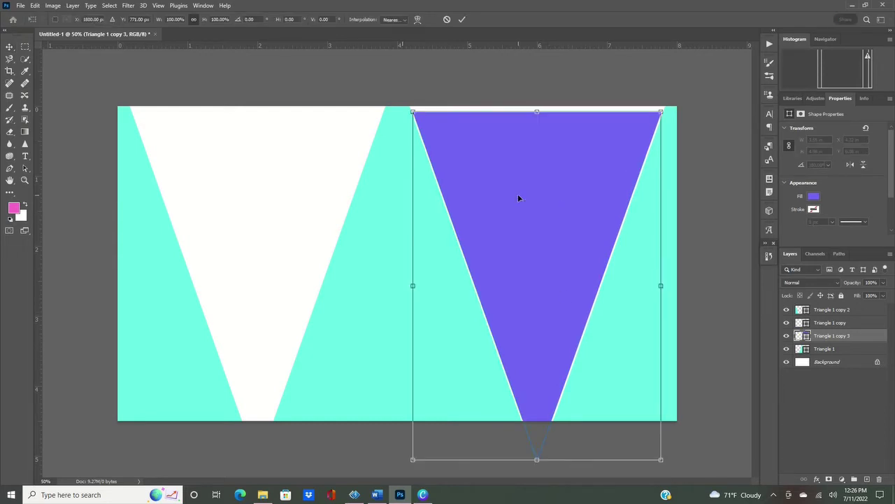
left_click_drag(411, 114, 408, 106)
left_click_drag(659, 460, 664, 465)
left_click(463, 19)
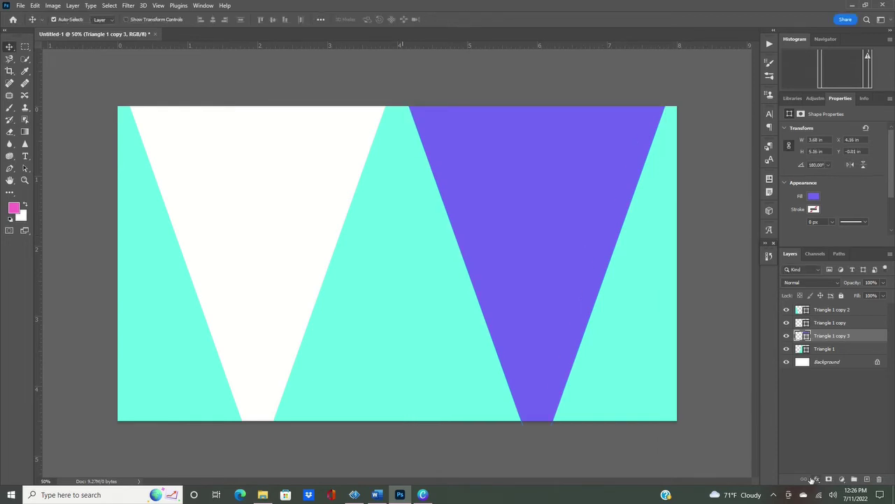
Step: Duplicate the violet triangle and position the copy to fill the white gap on the left
key("ctrl+j")
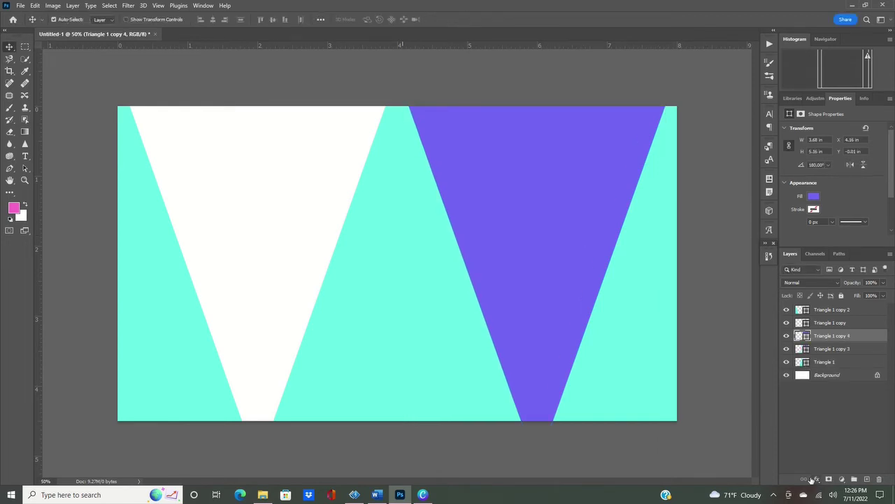
left_click_drag(501, 268, 226, 258)
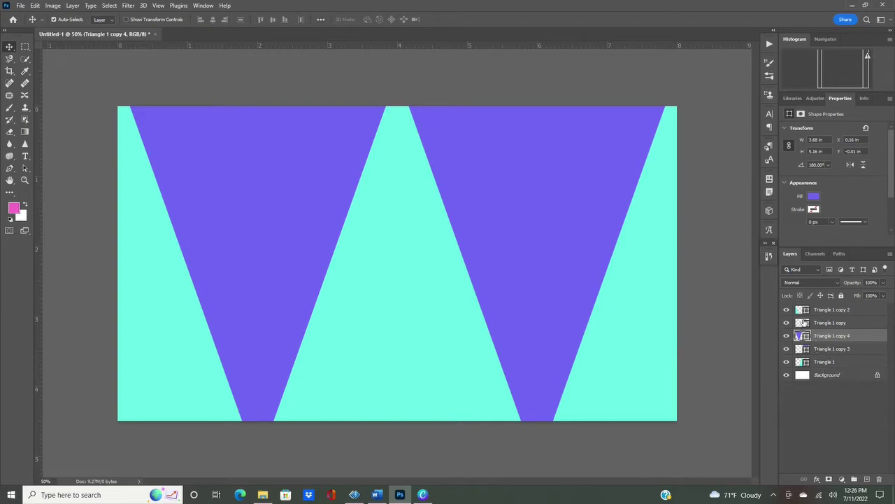
Step: Reorder the layers so the middle turquoise triangle is topmost, followed by both violet triangles, above the two side triangles
left_click(843, 363)
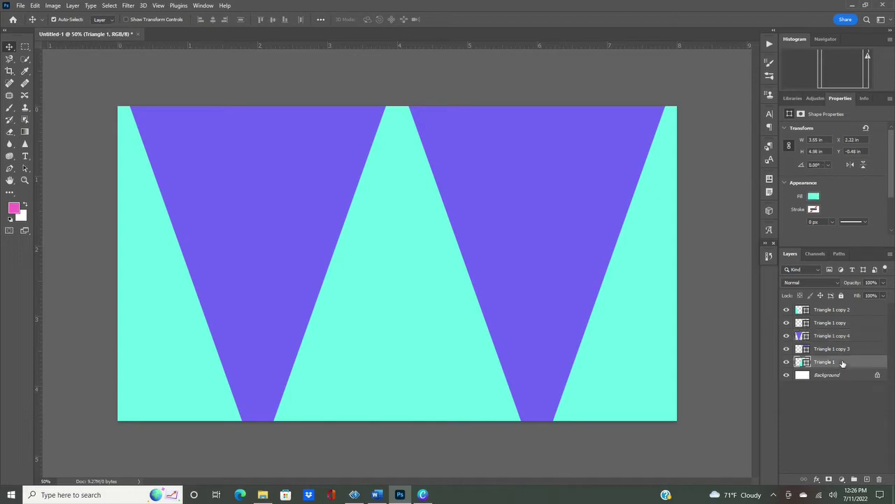
left_click_drag(842, 363, 833, 309)
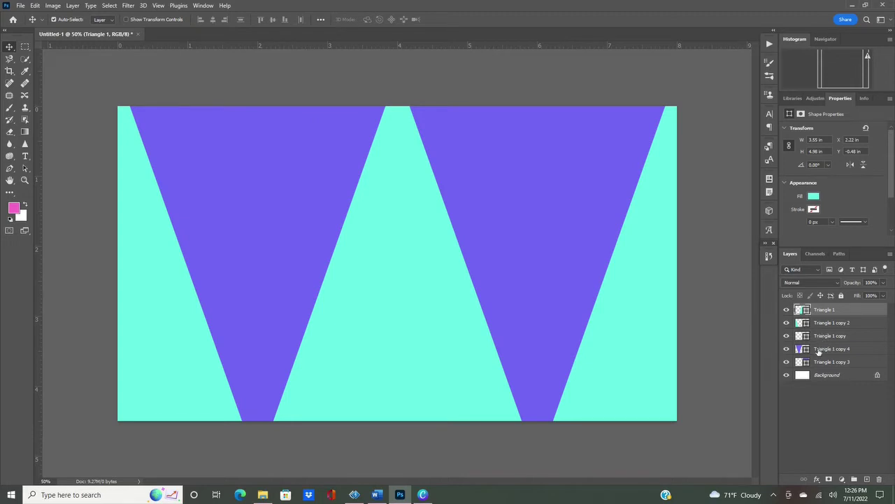
left_click_drag(820, 352, 827, 317)
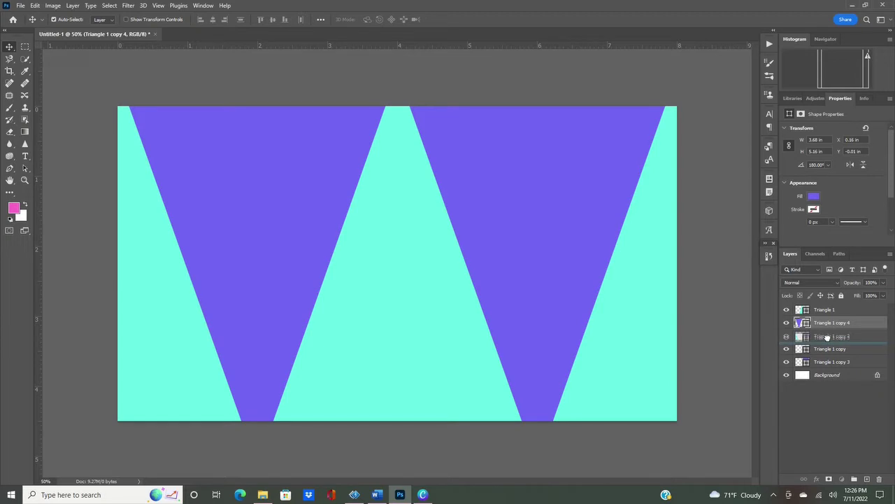
left_click_drag(827, 335, 826, 329)
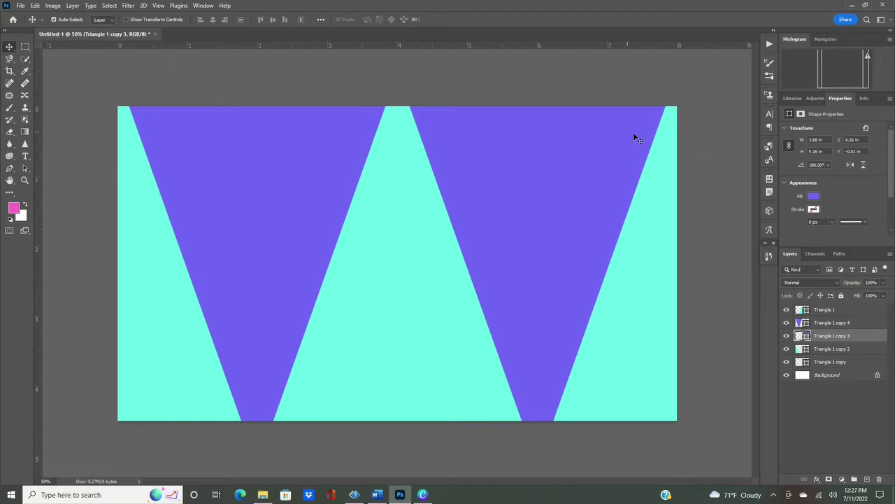
left_click(10, 192)
left_click(11, 193)
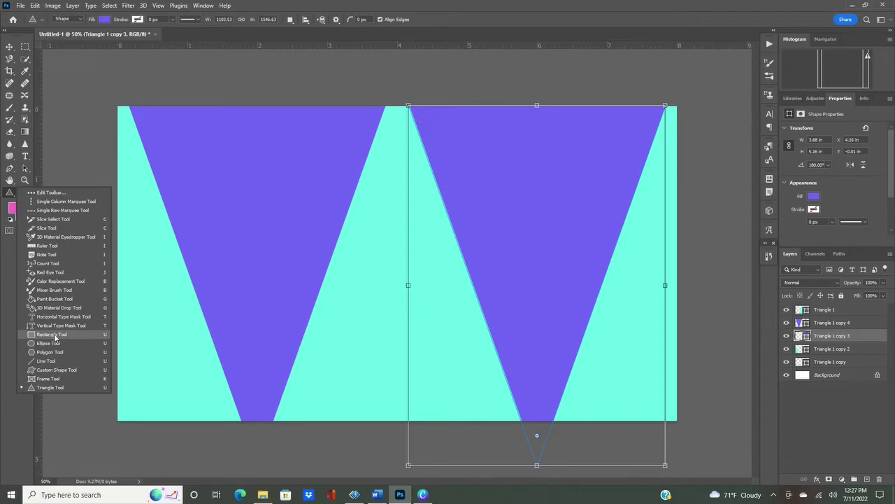
left_click(734, 310)
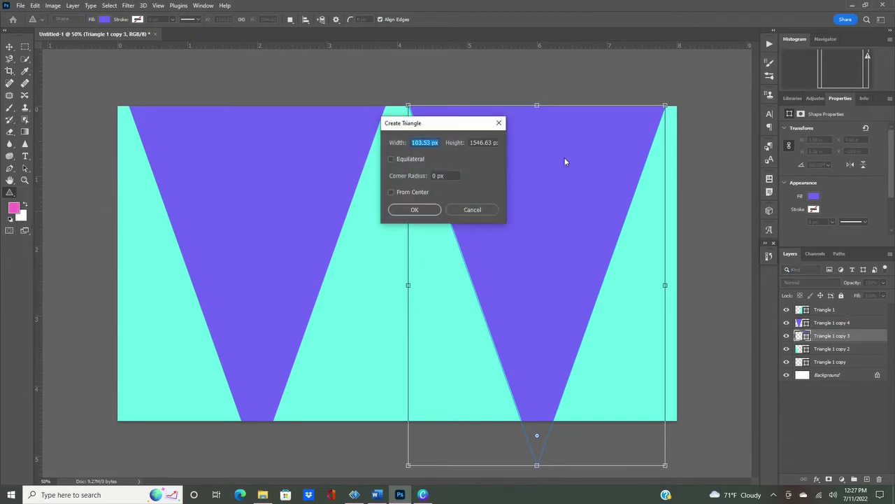
left_click(481, 208)
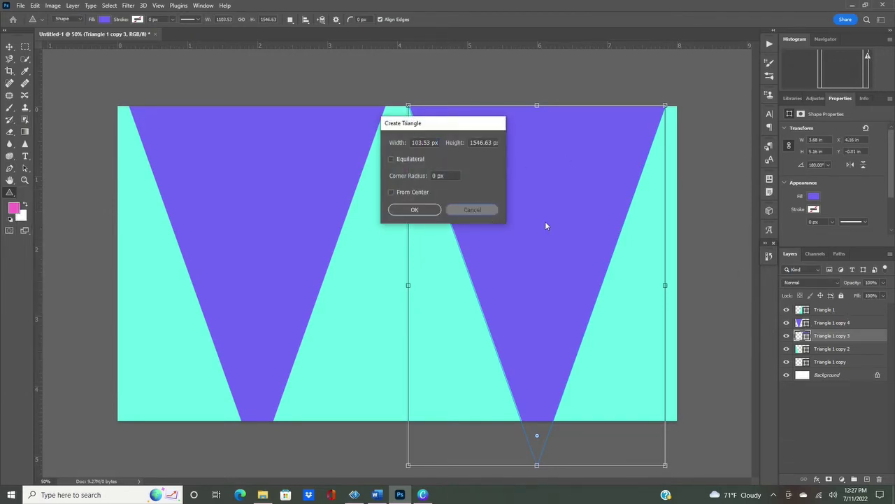
Step: Draw a rectangle strip about 8.04 by 0.25 in along the canvas's top edge, above all the triangle layers
left_click(847, 310)
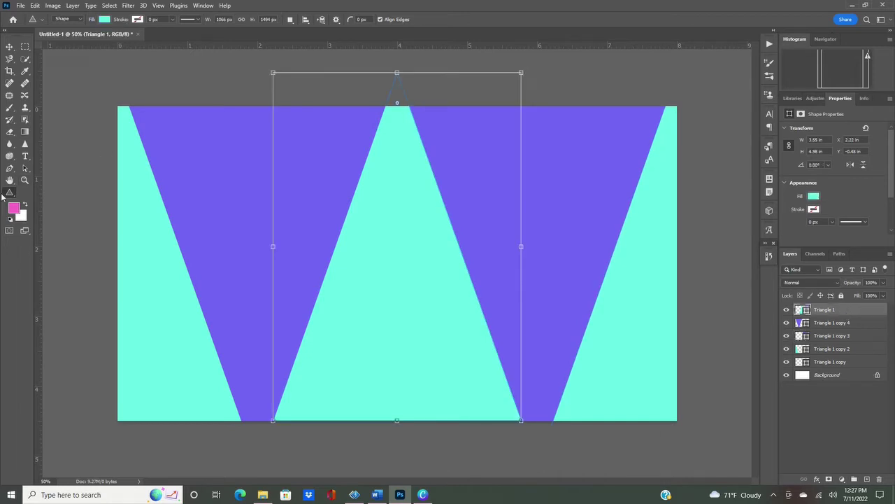
left_click(13, 194)
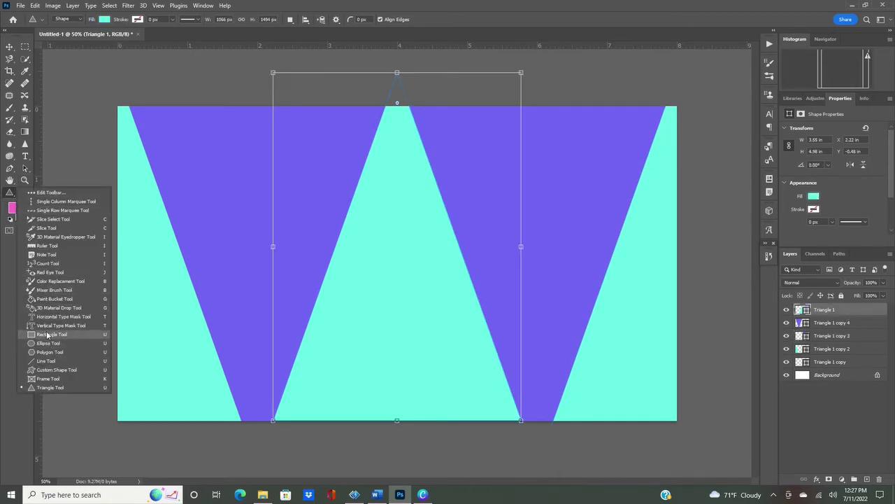
left_click(46, 334)
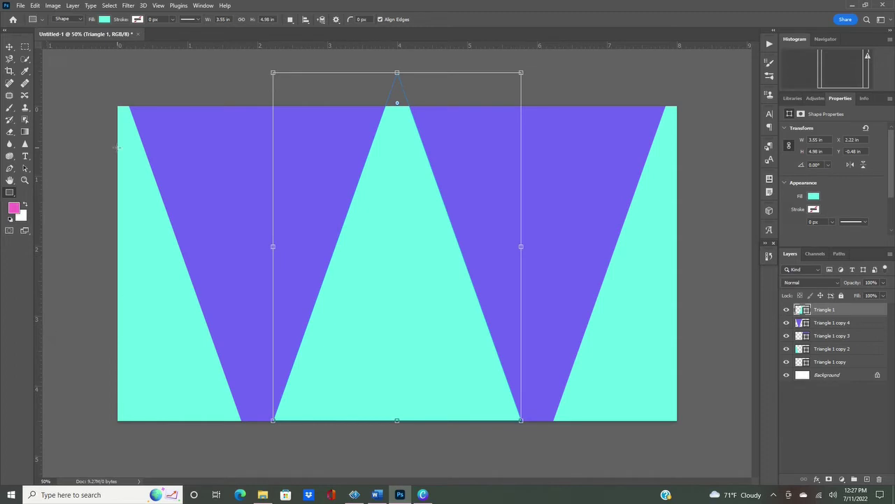
left_click_drag(116, 106, 676, 117)
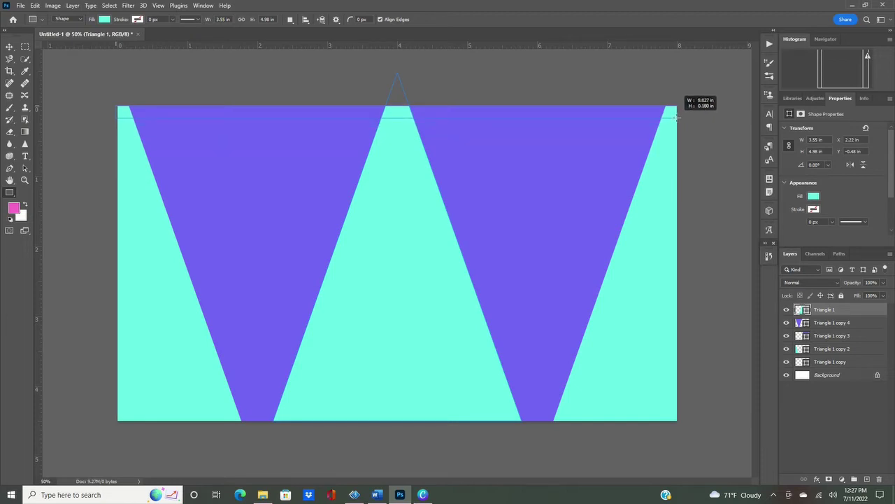
left_click_drag(676, 117, 677, 122)
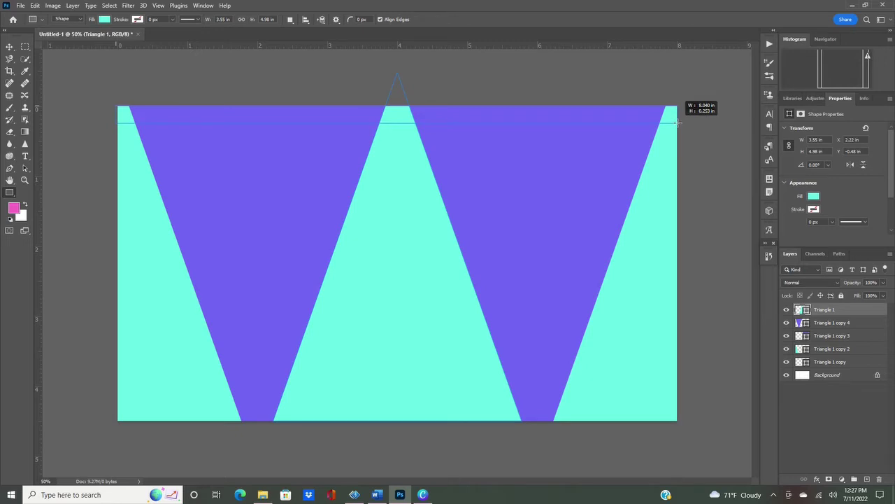
left_click_drag(678, 122, 677, 123)
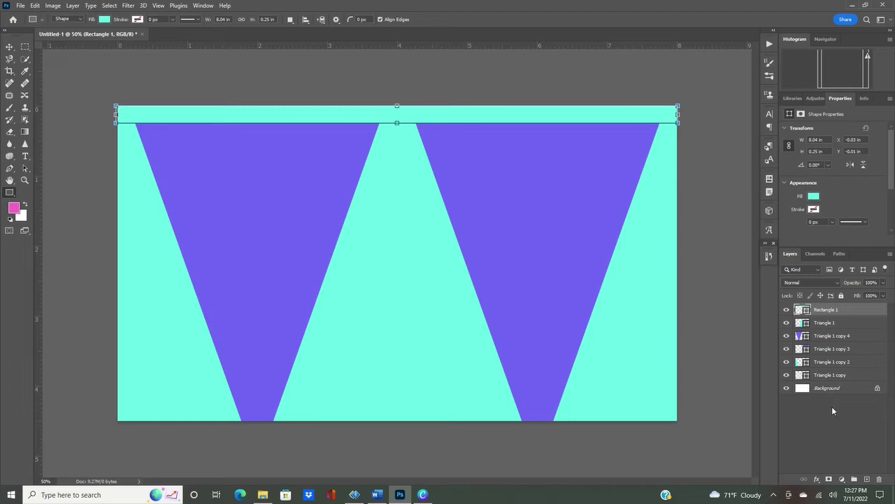
Step: Change the top strip's fill color to gray, hex 7f9593
double_click(802, 310)
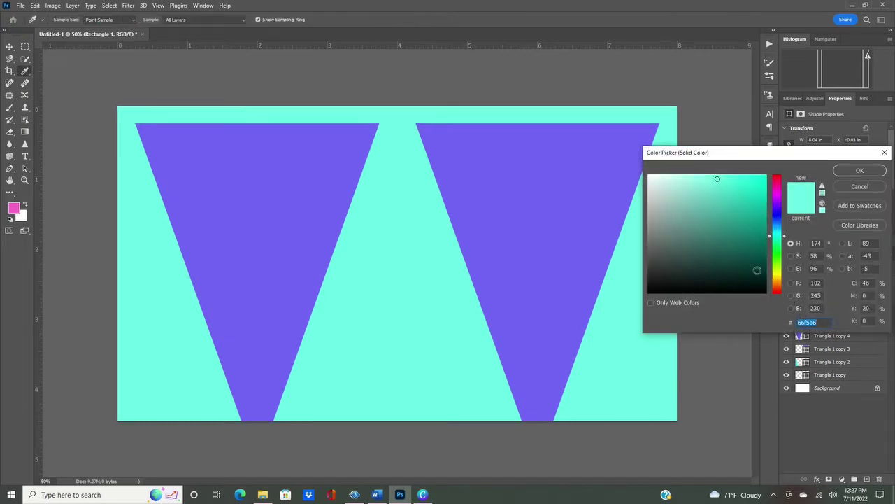
left_click(665, 224)
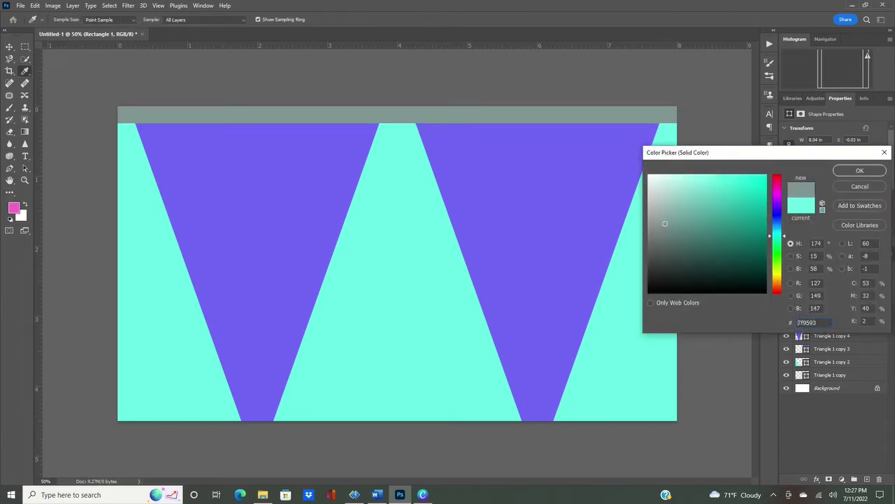
left_click(871, 174)
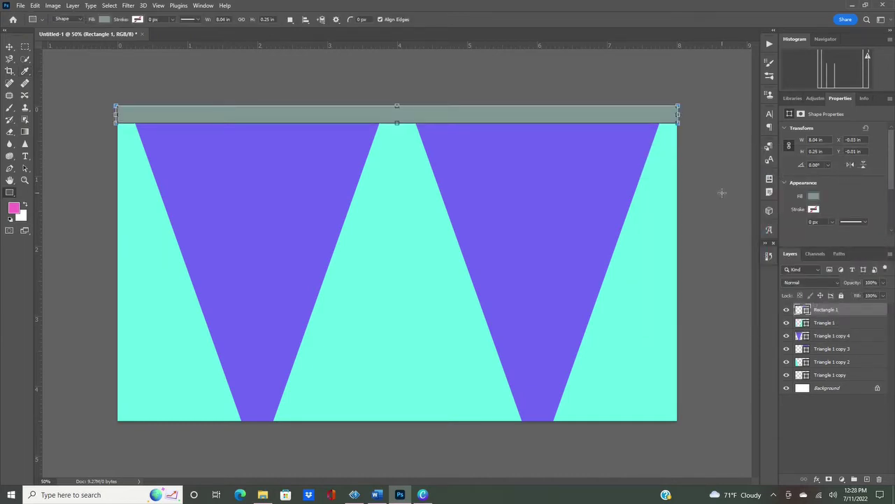
key("Return")
Step: Duplicate the gray strip and move the copy to the canvas's bottom edge
key("ctrl+j")
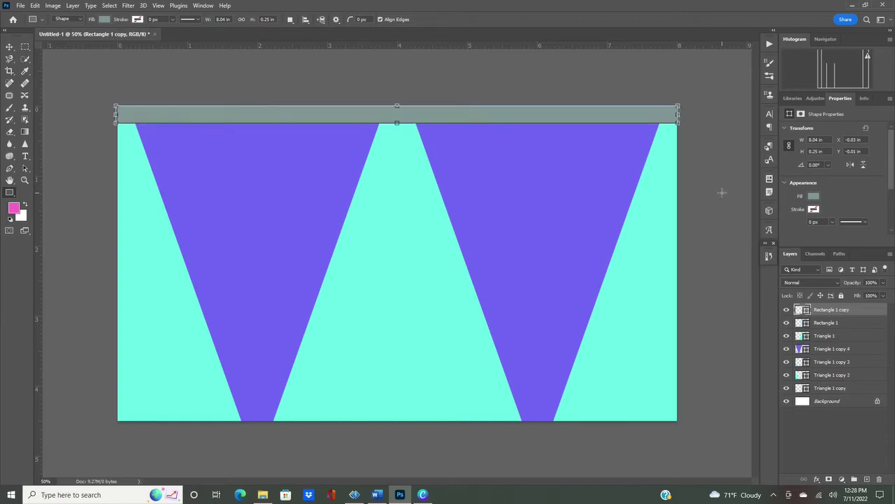
left_click(9, 46)
left_click_drag(332, 123, 326, 421)
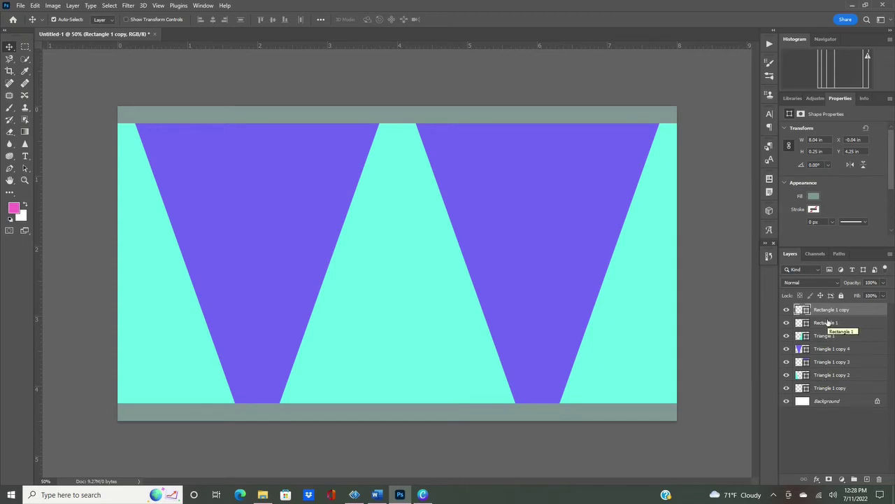
left_click(21, 6)
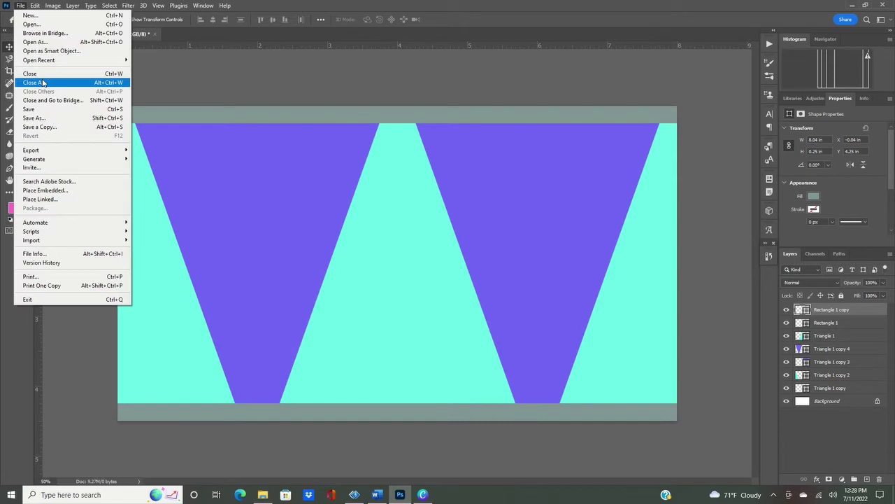
left_click(203, 95)
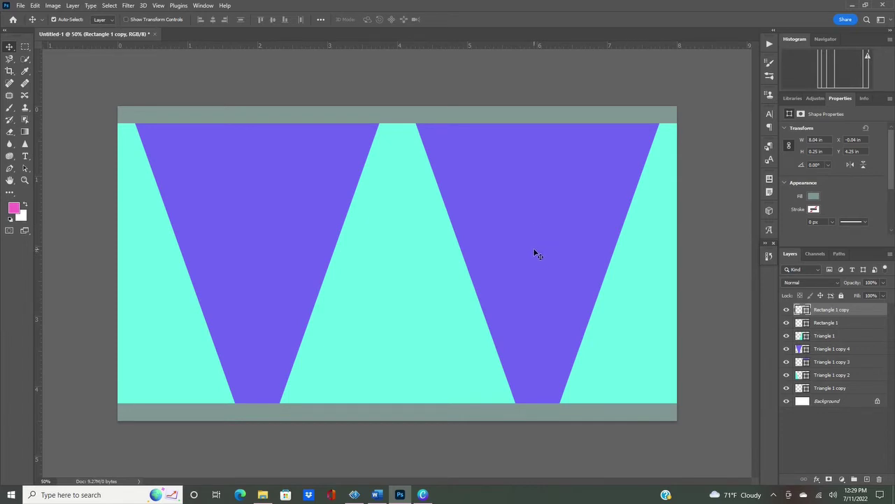
Step: Add a Pattern Overlay to the top strip using the multicolored vertical stripe pattern at 100% scale
left_click(553, 117)
left_click(816, 479)
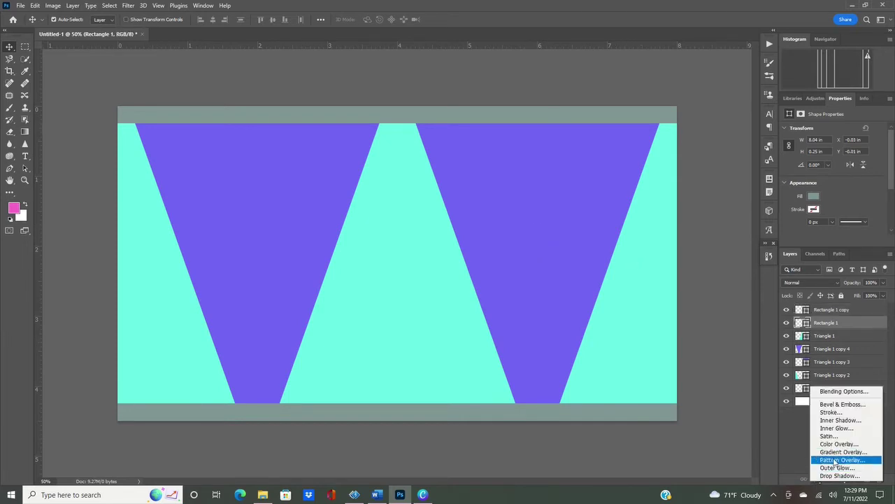
left_click(835, 461)
left_click(438, 182)
scroll(434, 237, "down", 2)
left_click(370, 245)
double_click(461, 214)
type("100")
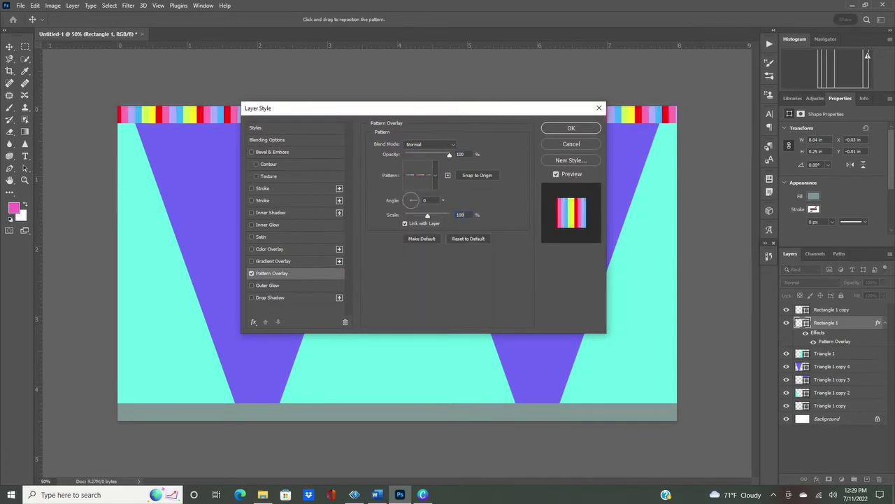
left_click(571, 129)
Step: Apply the same striped Pattern Overlay to the bottom strip
left_click(845, 310)
left_click(816, 479)
left_click(834, 461)
left_click(571, 129)
Step: Recolor both turquoise side triangles yellow, sampling the color from the striped border
double_click(802, 423)
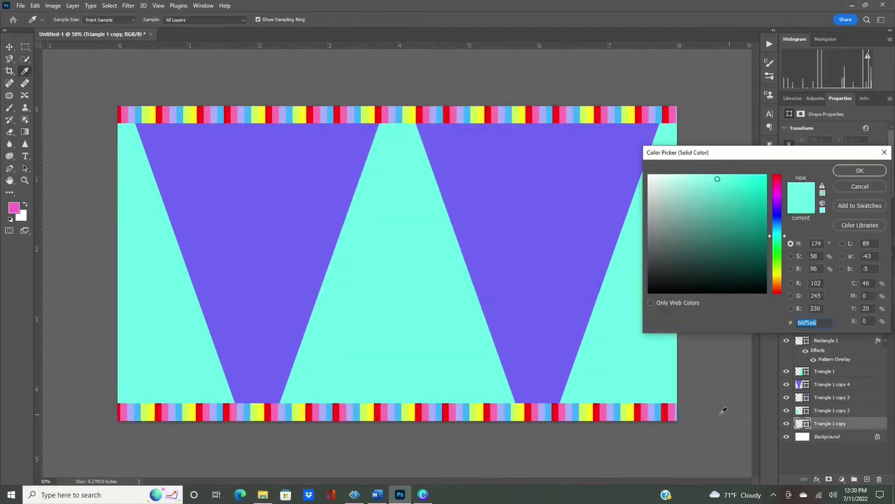
left_click(631, 411)
left_click(860, 170)
double_click(802, 410)
left_click(631, 411)
left_click(860, 170)
Step: Recolor the middle triangle pink, sampling the color from the striped border
double_click(802, 371)
left_click(538, 411)
left_click(859, 170)
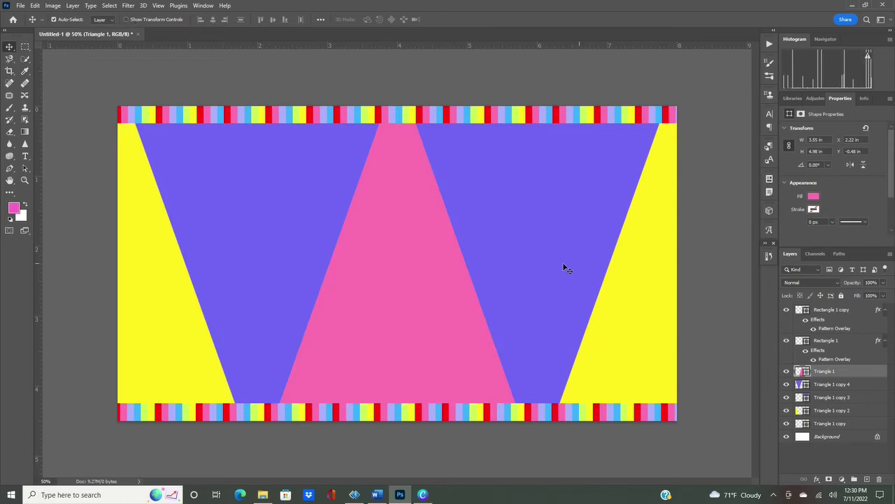
Step: Recolor the right inverted triangle blue and the left one lavender, hex aab0fe, with colors sampled from the striped border
double_click(802, 396)
left_click(619, 410)
left_click(860, 172)
double_click(802, 384)
left_click(610, 411)
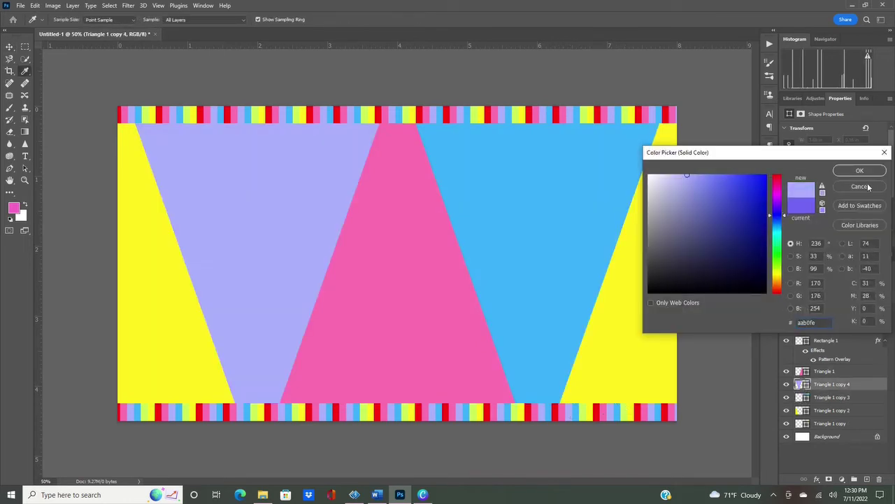
left_click(868, 187)
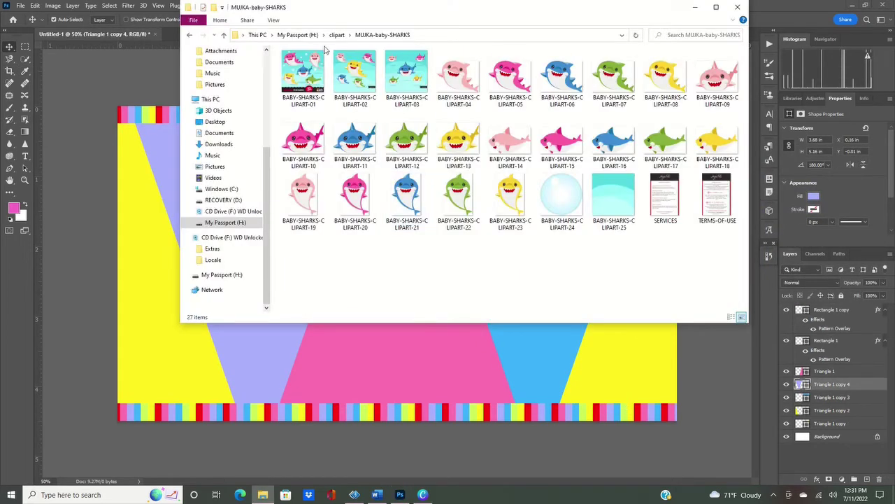
Step: Look through the clipart folder in File Explorer, including the MUJKA-BOUNCE-HOUSE-RED subfolder
left_click(337, 35)
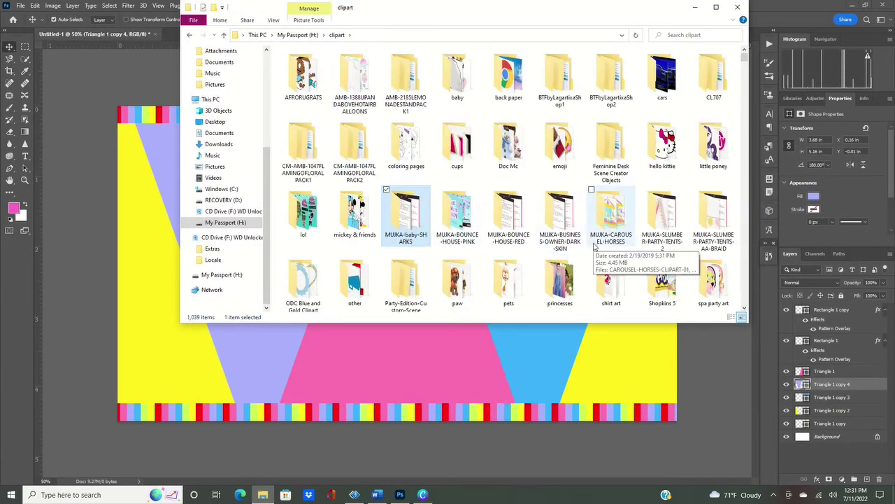
double_click(520, 238)
double_click(302, 76)
left_click(393, 35)
left_click(336, 35)
scroll(689, 152, "down", 2)
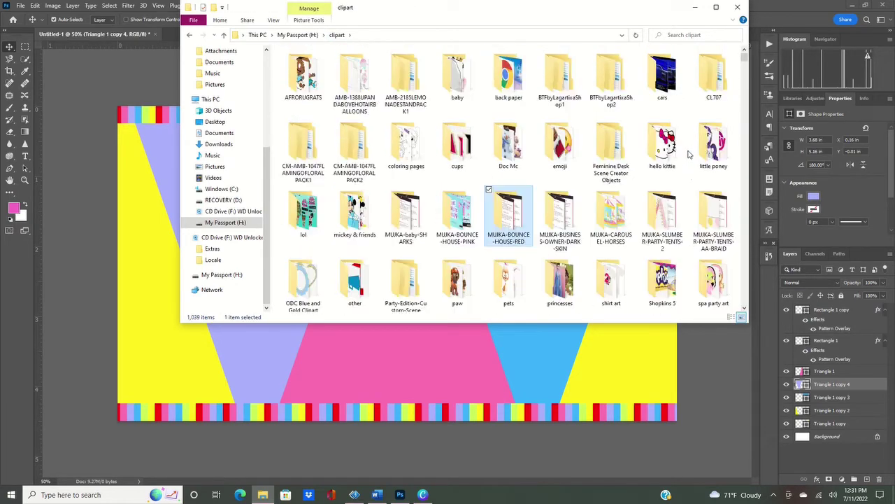
scroll(687, 155, "up", 2)
Step: Place the yellow shark BABY-SHARKS-CLIPART-23 from the MUJKA-baby-SHARKS folder, scaled down in the middle triangle, with its layer on top
double_click(405, 217)
left_click_drag(510, 196, 384, 372)
left_click_drag(505, 107, 388, 276)
left_click_drag(347, 325, 406, 297)
key("Return")
left_click_drag(857, 384, 859, 306)
Step: Place the green shark BABY-SHARKS-CLIPART-12 in the blue inverted triangle's upper part, scaled to about 0.94 in high
left_click(263, 495)
left_click_drag(407, 140, 326, 371)
left_click_drag(605, 106, 213, 294)
left_click_drag(225, 394, 530, 199)
key("Return")
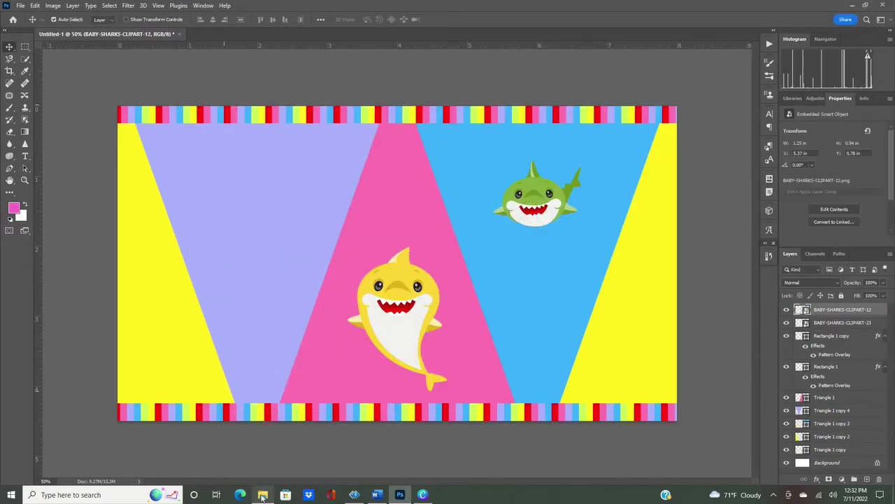
Step: Place the pink shark BABY-SHARKS-CLIPART-10 in the lavender inverted triangle's upper part, scaled to about 1.22 by 0.92 in
left_click(262, 494)
left_click_drag(407, 140, 268, 361)
left_click_drag(228, 390, 536, 197)
left_click_drag(576, 168, 581, 160)
left_click_drag(539, 213, 255, 201)
key("Return")
Step: Add the text "3rd" above the yellow shark, with a red 30 pt "3" and a yellow 18 pt "rd"
left_click(25, 155)
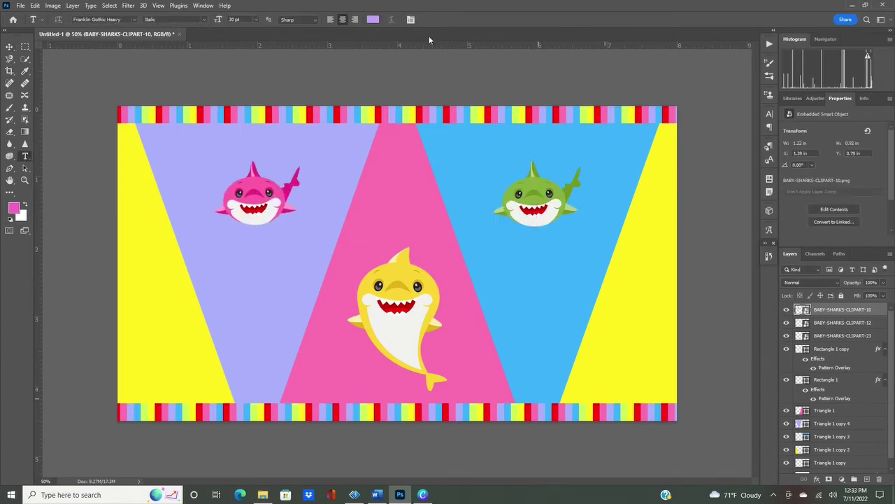
left_click(384, 194)
type("3rd")
left_click_drag(406, 189, 382, 191)
left_click(373, 20)
left_click(254, 209)
left_click(859, 170)
left_click(373, 20)
left_click(625, 312)
left_click(850, 172)
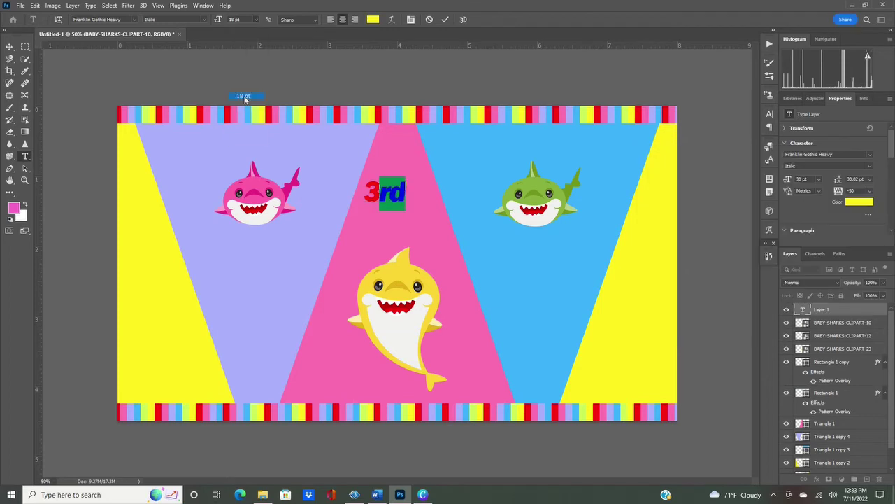
left_click(445, 19)
Step: Add the text "Birthday" below "3rd" and color it light yellow-green
left_click(385, 222)
left_click(256, 19)
left_click(253, 108)
type("Birthday")
left_click(373, 20)
left_click_drag(422, 210, 406, 233)
left_click(549, 183)
left_click(727, 178)
left_click(859, 170)
Step: Enlarge the "3rd" text and position it and "Birthday" just above the yellow shark
left_click(9, 46)
left_click(389, 195)
key("ctrl+t")
left_click_drag(401, 176, 399, 203)
key("Return")
left_click_drag(416, 247, 420, 250)
Step: Select the middle triangle and look through the folders in File Explorer for a background image
left_click(484, 362)
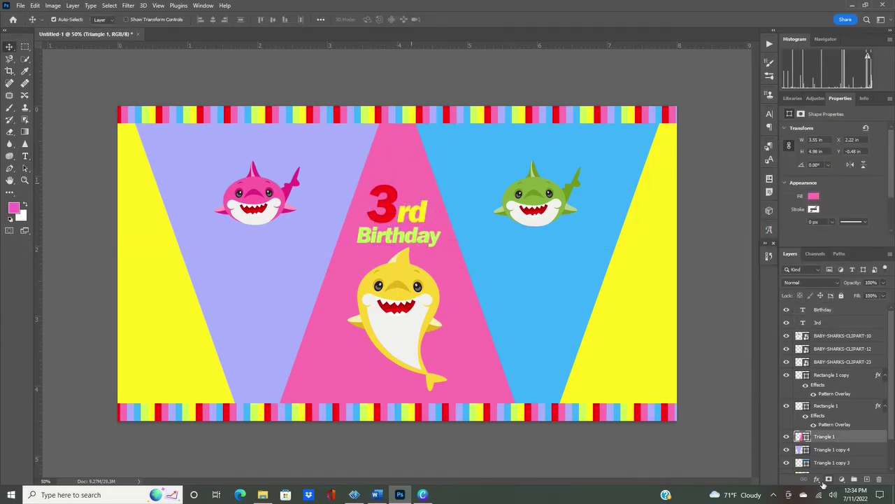
left_click(263, 494)
left_click_drag(266, 210, 267, 112)
left_click(214, 69)
double_click(300, 79)
left_click_drag(744, 56, 746, 92)
left_click(189, 35)
left_click(189, 35)
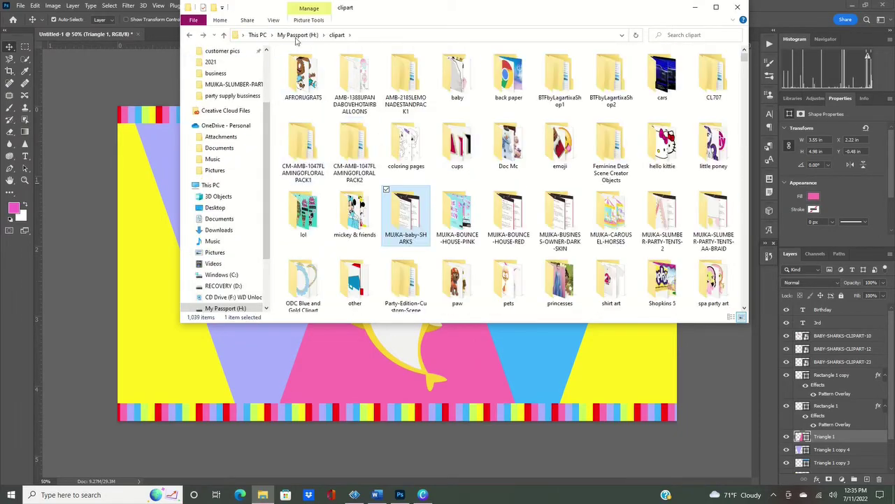
Step: Open baby shark.psd, bring its under-the-sea background image into the template and clip it to the middle triangle
left_click(297, 35)
double_click(457, 80)
double_click(560, 189)
left_click_drag(488, 399, 408, 379)
right_click(863, 389)
left_click(793, 290)
Step: Resize the under-the-sea image to 34.65% width and 54.26% height and position it to cover the middle triangle
key("ctrl+t")
left_click_drag(215, 442, 292, 351)
left_click_drag(499, 318, 463, 386)
left_click_drag(567, 56, 525, 104)
left_click_drag(393, 242, 400, 243)
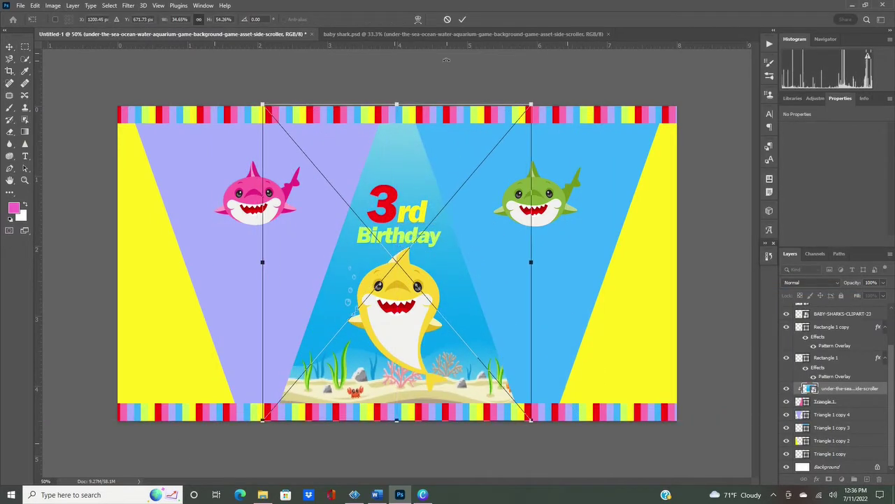
left_click(463, 19)
Step: Move "3rd" and "Birthday" up in the middle triangle, and scale the yellow shark down and center it below them
left_click_drag(402, 209, 401, 182)
left_click_drag(399, 236, 398, 210)
left_click_drag(395, 297, 406, 274)
key("ctrl+t")
left_click_drag(354, 223, 376, 254)
left_click_drag(405, 288, 391, 272)
left_click(462, 19)
Step: Recolor the blue triangle behind the green shark with the light green sampled from the striped border
double_click(803, 473)
left_click(777, 266)
left_click(681, 186)
left_click_drag(681, 186, 689, 175)
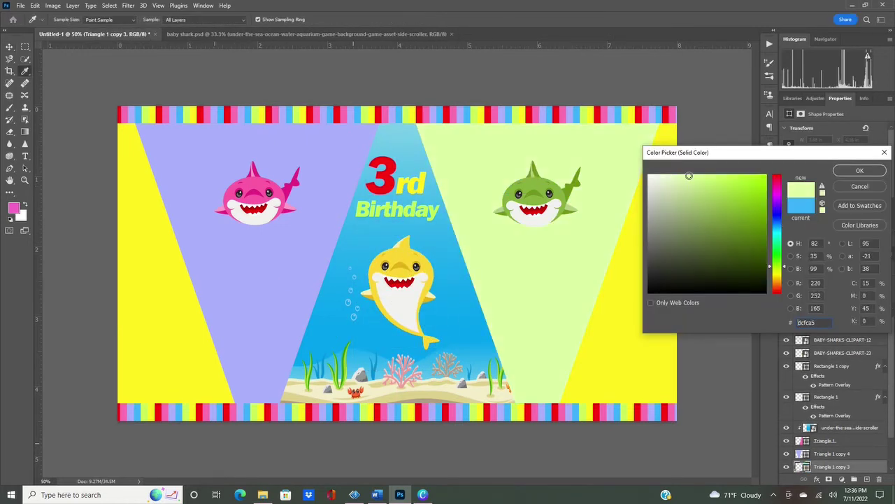
left_click(651, 116)
left_click(860, 170)
Step: Recolor the lavender triangle behind the pink shark to the pink fa96c4
double_click(802, 454)
left_click(617, 411)
left_click(696, 177)
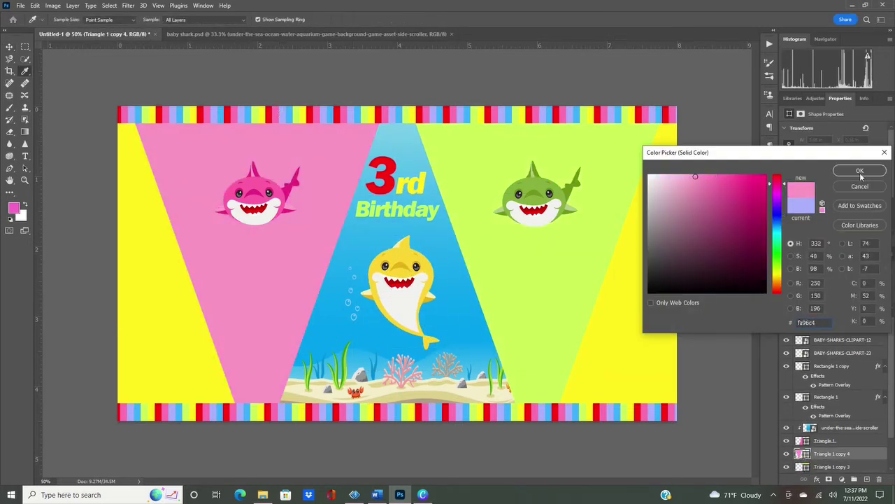
left_click(860, 172)
Step: Add the text "Happy" at the top of the middle triangle and shift "3rd" and "Birthday" down to stack beneath it
left_click_drag(391, 176, 393, 198)
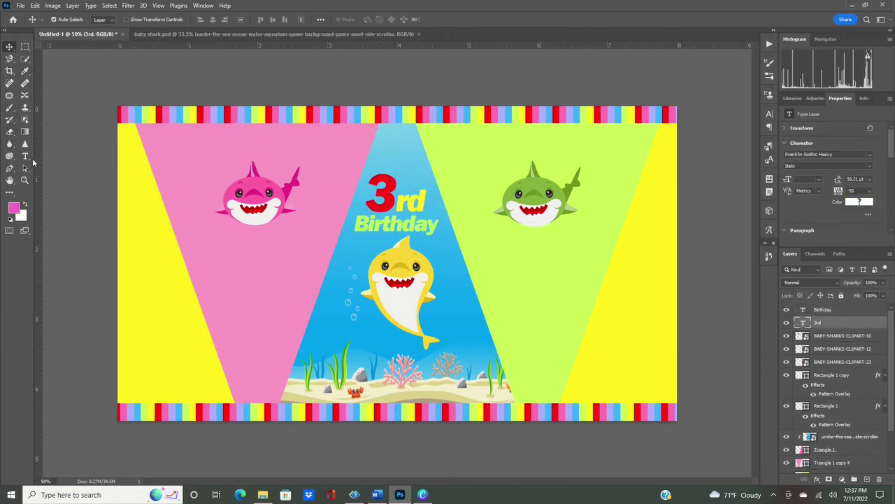
key("t")
left_click(382, 155)
type("Happy")
key("ctrl+Return")
key("v")
left_click_drag(393, 157, 402, 231)
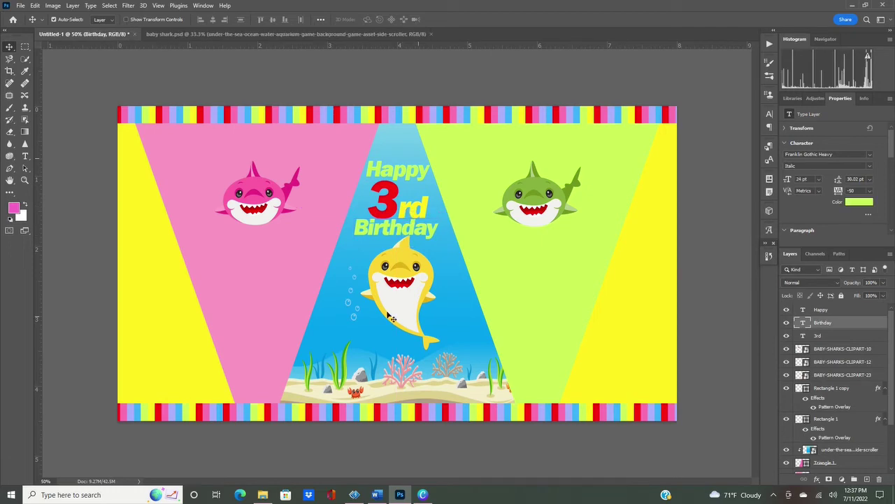
Step: Enlarge the pink shark and the green shark to fill the upper part of their triangles
left_click(272, 210)
key("ctrl+t")
left_click_drag(215, 225, 179, 252)
left_click_drag(241, 229, 265, 235)
key("Return")
left_click(535, 203)
key("ctrl+t")
left_click_drag(580, 226, 617, 256)
key("Return")
Step: Place the blue shark BABY-SHARKS-CLIPART-06 from the MUJKA-baby-SHARKS folder on the right yellow triangle, scaled down and tilted
left_click(633, 260)
left_click(262, 495)
left_click(218, 125)
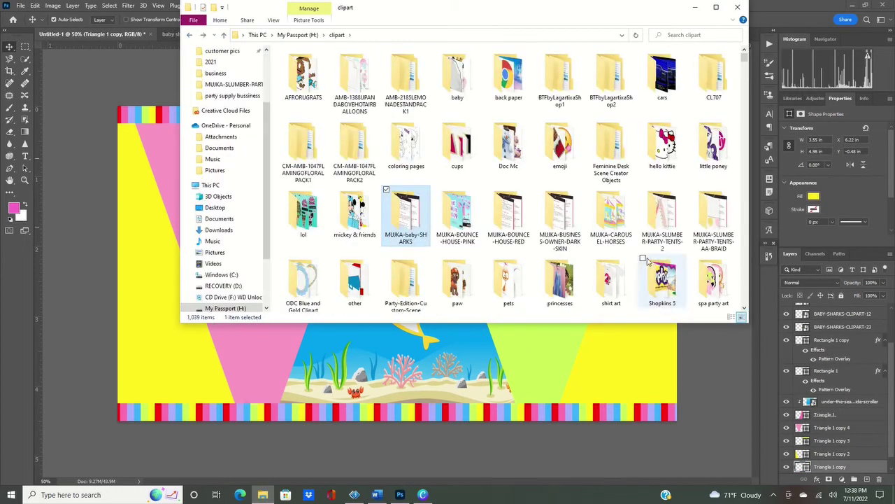
double_click(402, 203)
left_click_drag(561, 75, 219, 363)
left_click_drag(188, 107, 504, 285)
left_click_drag(546, 371, 619, 331)
left_click_drag(547, 285, 581, 310)
left_click_drag(684, 307, 686, 333)
left_click_drag(633, 343, 647, 337)
key("Return")
Step: Try recoloring the left outer yellow triangle with the blue sampled from the striped border
double_click(800, 453)
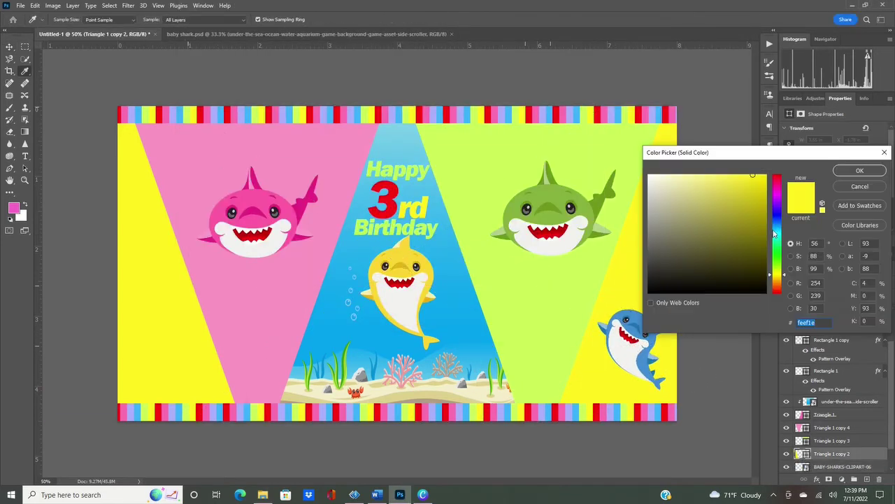
left_click(574, 407)
left_click(859, 170)
scroll(801, 462, "down", 1)
double_click(800, 468)
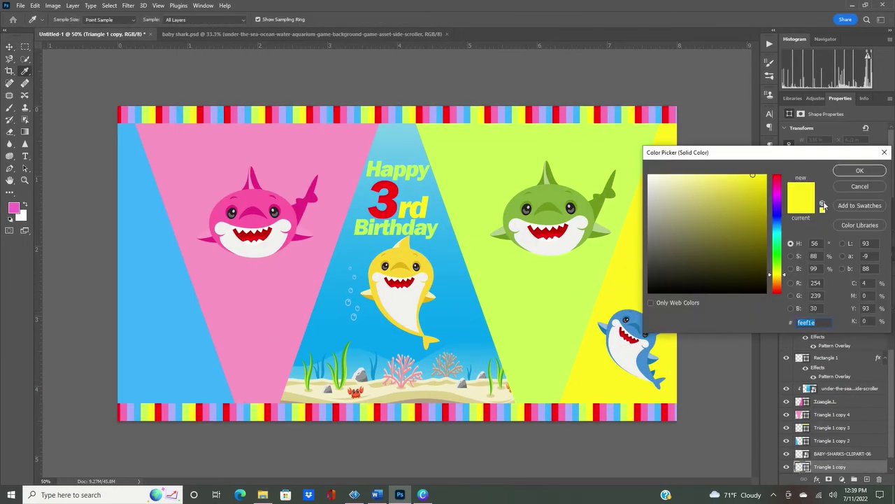
left_click(845, 189)
left_click(768, 256)
left_click(719, 408)
left_click(726, 220)
Step: Try replacing the pink shark with the blue shark, enlarged and rotated to -15.67° in the pink triangle
left_click(270, 229)
key("Delete")
left_click_drag(627, 343, 252, 233)
left_click_drag(843, 462, 813, 330)
key("ctrl+t")
left_click_drag(316, 266, 318, 222)
left_click_drag(292, 189, 321, 146)
left_click_drag(281, 217, 262, 211)
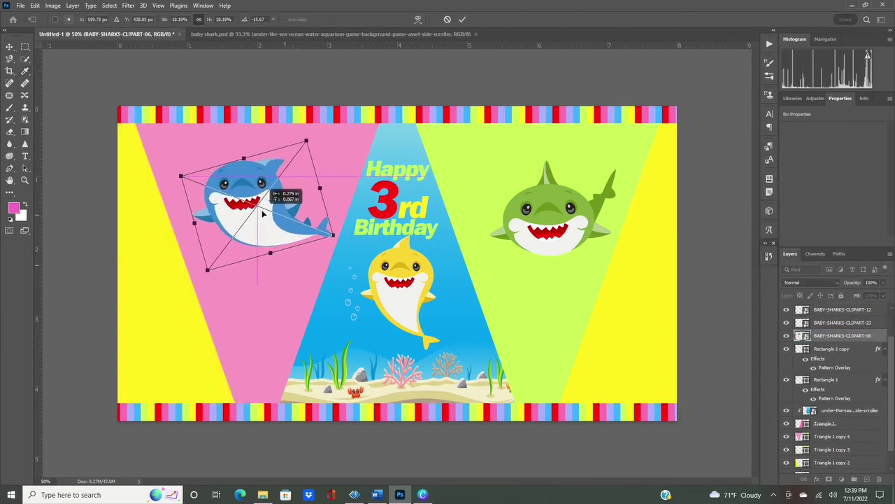
key("Return")
Step: Revert the history to the placement of the blue shark and delete the blue shark
left_click(769, 256)
left_click(704, 402)
left_click(704, 382)
left_click(704, 372)
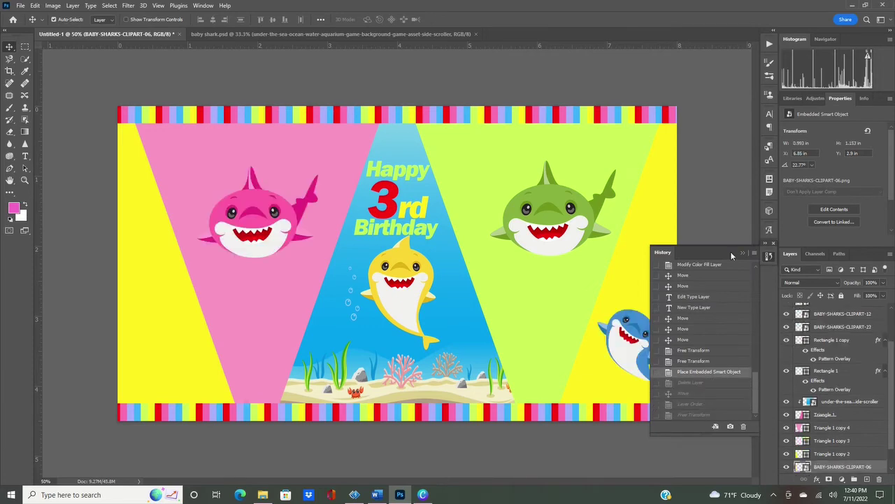
left_click(742, 252)
key("Delete")
Step: Place the bubble clipart BABY-SHARKS-CLIPART-24 on the right yellow triangle, scale it down, and add duplicate bubbles of different sizes
left_click(263, 494)
left_click_drag(561, 196, 659, 256)
key("Return")
key("ctrl+t")
key("Return")
key("ctrl+j")
key("ctrl+j")
key("ctrl+j")
left_click_drag(643, 230, 659, 217)
key("ctrl+t")
key("Return")
Step: Move bubble copies beside the pink shark and resize them into a small cluster
left_click_drag(643, 230, 197, 188)
mouse_move(643, 231)
left_mouse_down()
mouse_move(524, 191)
mouse_move(641, 229)
left_mouse_up()
key("ctrl+t")
key("Return")
left_click(197, 189, "ctrl")
key("ctrl+t")
left_click_drag(189, 180, 209, 181)
key("Return")
Step: Duplicate bubbles and arrange three of them beside the green shark's fin
key("ctrl+j")
left_click_drag(201, 193, 595, 184)
key("ctrl+j")
key("ctrl+j")
left_click(663, 221, "ctrl")
key("ctrl+j")
left_click_drag(663, 221, 583, 162)
left_click_drag(582, 184, 573, 174)
Step: Place the blue coral picture from the customer pics folder over the light green triangle, scaled to 46.49%
left_click(259, 496)
left_click(307, 35)
double_click(480, 230)
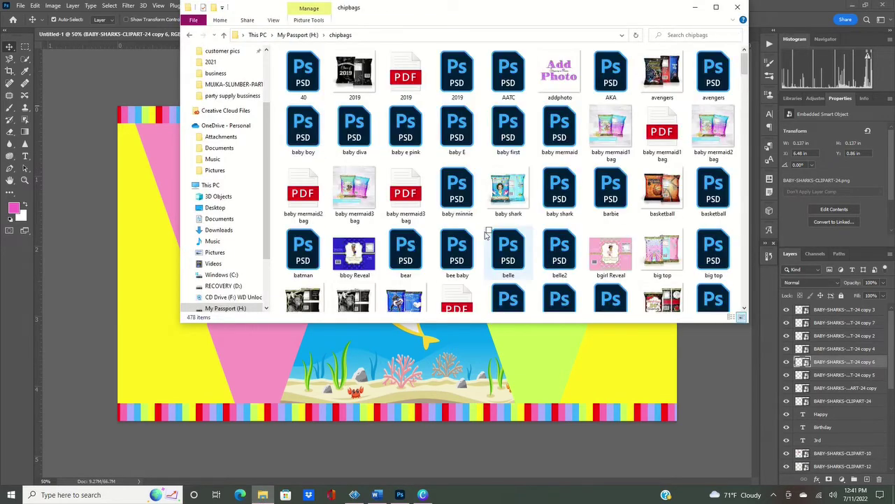
scroll(272, 143, "down", 2)
left_click_drag(266, 140, 267, 94)
left_click(221, 82)
left_click(222, 136)
scroll(354, 204, "down", 1)
left_click(354, 204)
left_click_drag(354, 204, 396, 363)
left_click_drag(305, 110, 396, 245)
left_click_drag(437, 318, 532, 307)
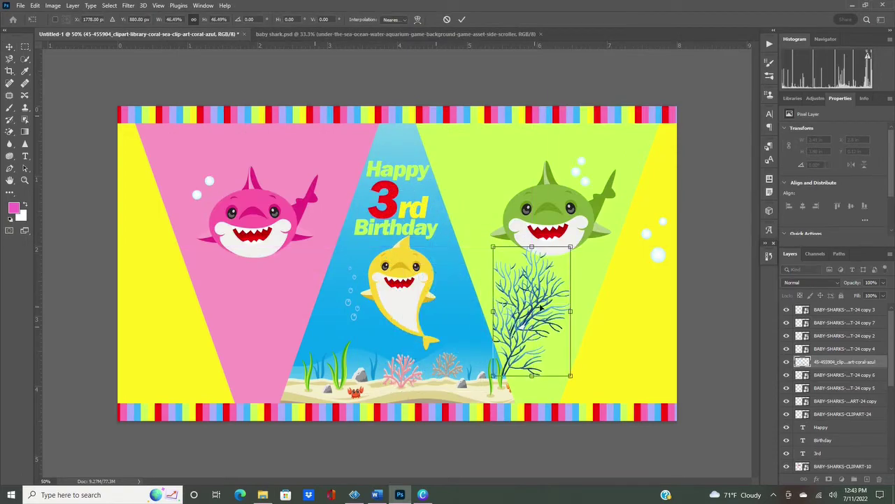
Step: Move the coral layer directly above the light green triangle's layer and lower the coral to the triangle's base
left_click_drag(889, 367, 889, 394)
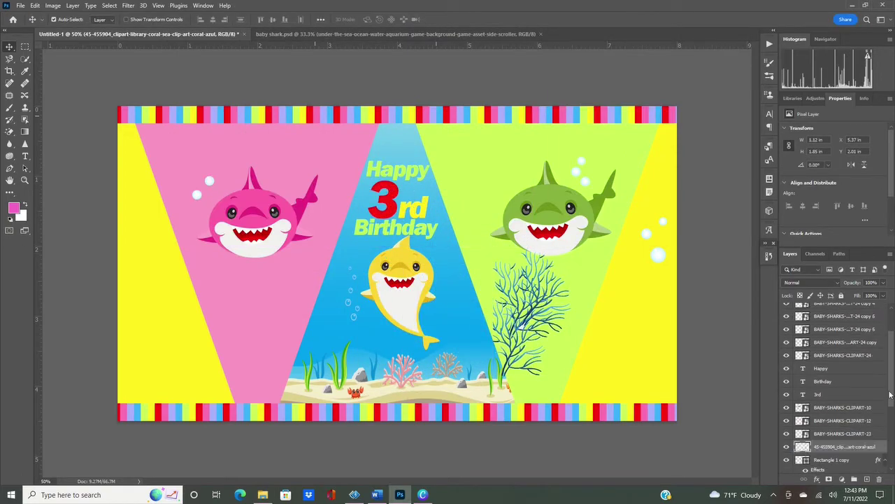
left_click_drag(889, 394, 889, 438)
left_click_drag(829, 338, 829, 446)
left_click_drag(532, 315, 535, 341)
left_click(9, 132)
left_click(9, 47)
Step: Place the underwater algae picture from customer pics at the pink triangle's base, scaled down and layered directly above that triangle
left_click(262, 494)
left_click_drag(743, 60, 743, 90)
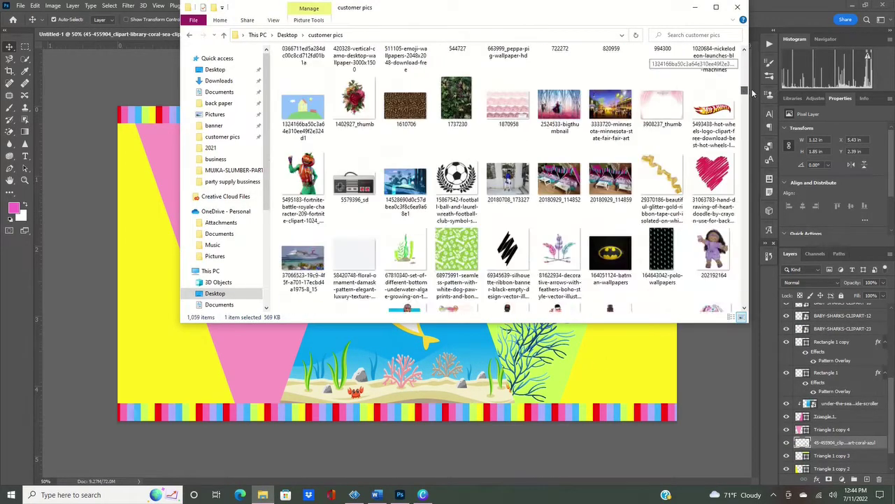
left_click_drag(354, 255, 490, 363)
left_click_drag(490, 292, 367, 286)
mouse_move(431, 98)
left_mouse_down()
mouse_move(388, 121)
mouse_move(217, 311)
left_mouse_up()
left_click_drag(176, 368, 268, 362)
key("Return")
key("ctrl+]")
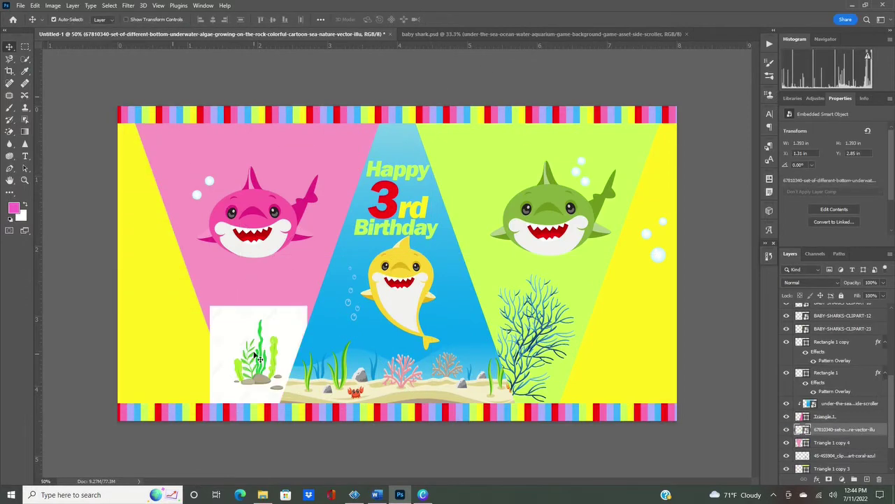
Step: Erase the white background around and between the algae plants with the Magic Eraser tool
left_click(9, 131)
left_click(228, 336)
left_click(246, 371)
left_click(252, 365)
Step: Sample the tan rock color beneath the algae and fill the rock with it
left_click(25, 71)
left_click(257, 380)
left_click(9, 191)
left_click(49, 294)
left_click(257, 381)
Step: Scale the algae to 114.57% and position it at the bottom of the pink triangle
left_click(9, 47)
key("ctrl+t")
left_click_drag(282, 387, 287, 397)
left_click_drag(265, 379, 260, 385)
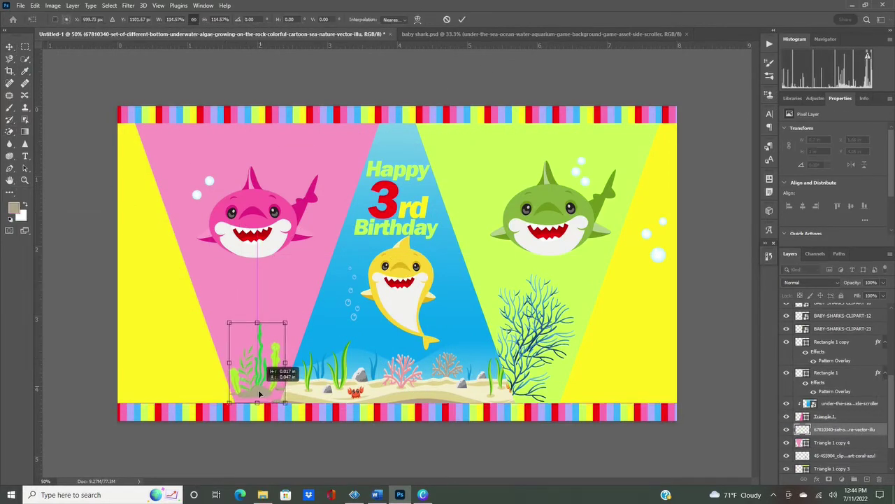
key("Return")
Step: Add smaller bubble copies beside the pink shark and resize the lowest bubble to 0.163 inches
left_click_drag(197, 195, 198, 161, "alt")
key("ctrl+t")
key("Return")
key("ctrl+t")
key("Return")
left_click(196, 195, "ctrl")
left_click_drag(199, 200, 202, 207)
key("Return")
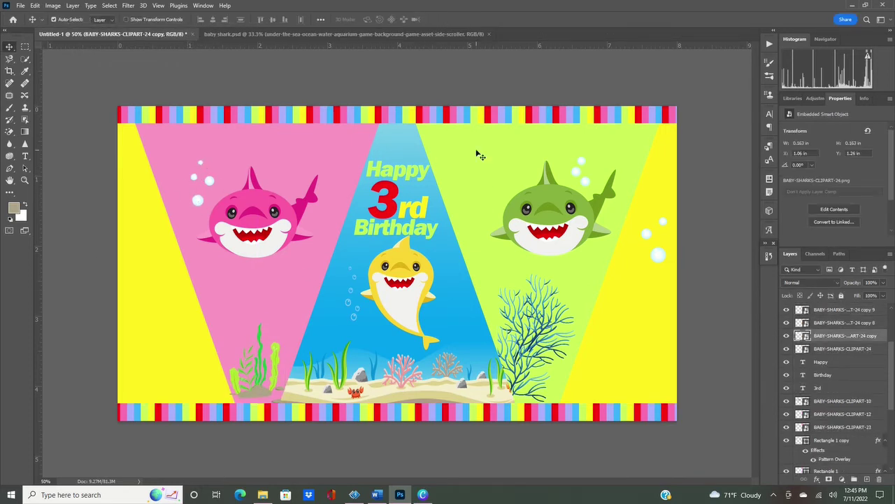
Step: Add a white stroke effect to the "3rd" text
left_click(418, 193)
left_click(817, 479)
left_click(829, 405)
left_click(570, 128)
Step: Add white stroke effects to "Birthday" and "Happy", and add Bevel & Emboss to "3rd"
left_click(409, 228)
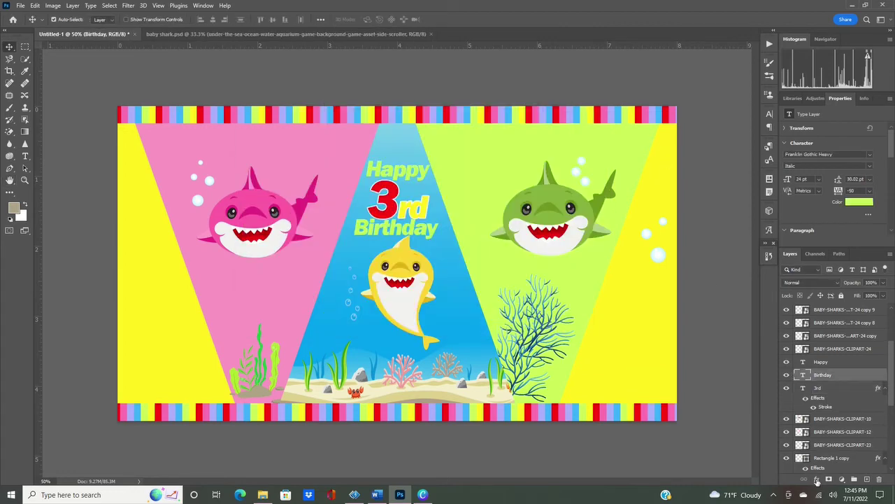
left_click(816, 479)
left_click(829, 406)
left_click(594, 130)
left_click(820, 361)
left_click(817, 479)
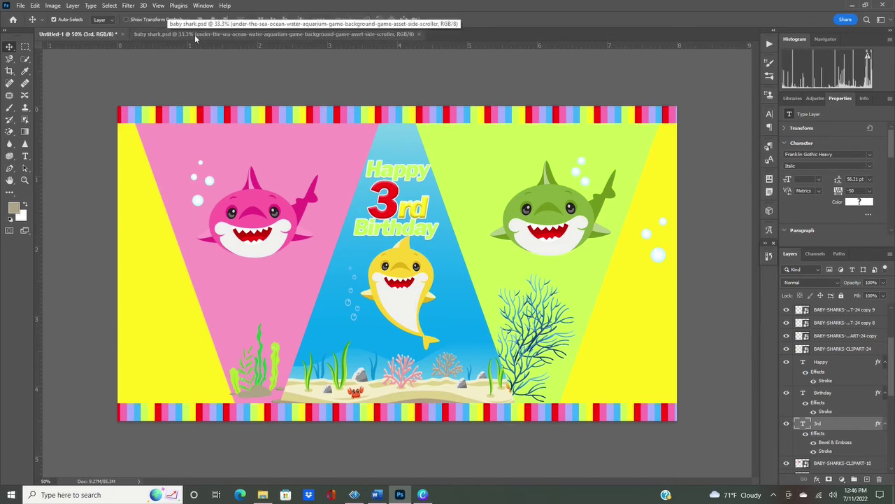
Step: Close baby shark.psd and merge all visible layers of the template into one
left_click(419, 33)
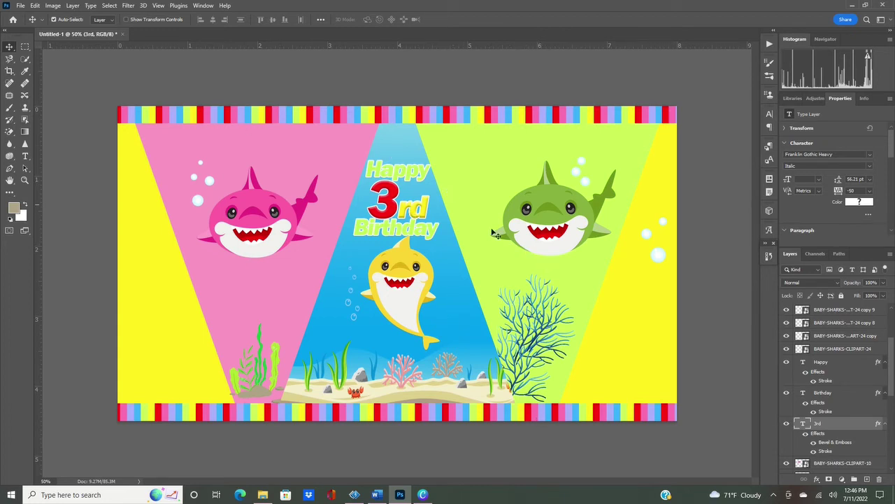
left_click(73, 6)
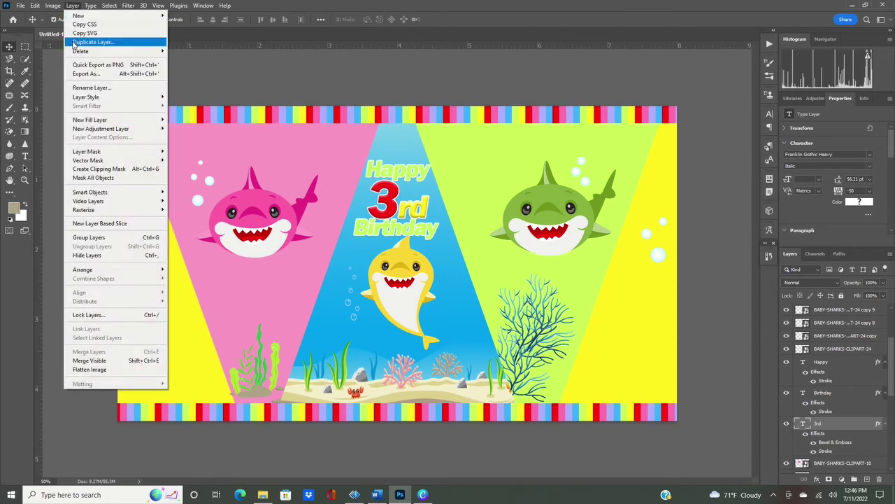
left_click(88, 360)
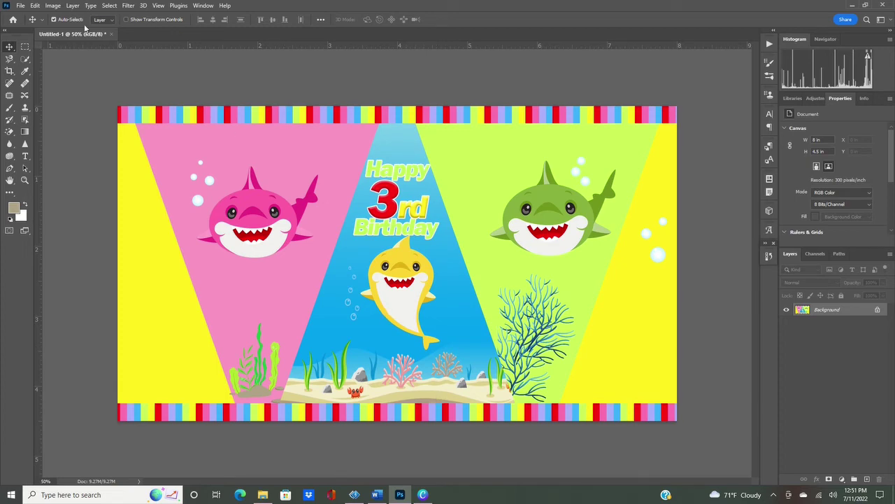
Step: Create a new 8.5 x 11 inch portrait document at 300 ppi from the recent custom sizes
left_click(21, 5)
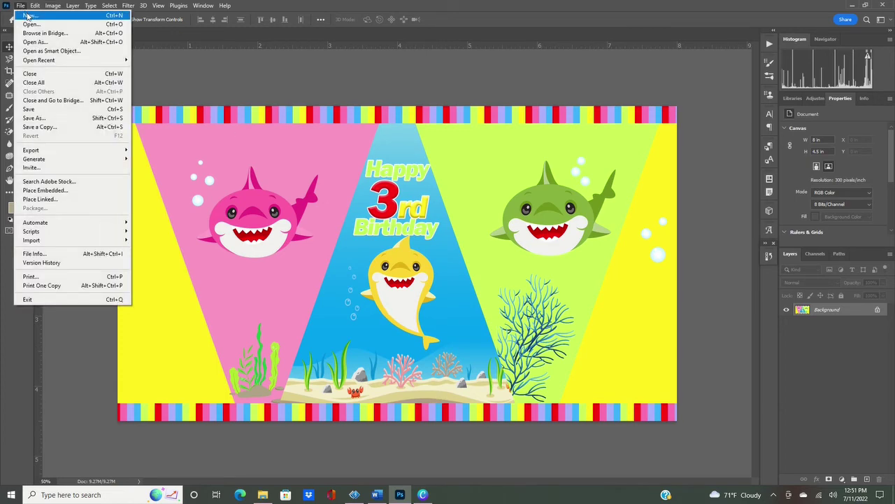
left_click(28, 14)
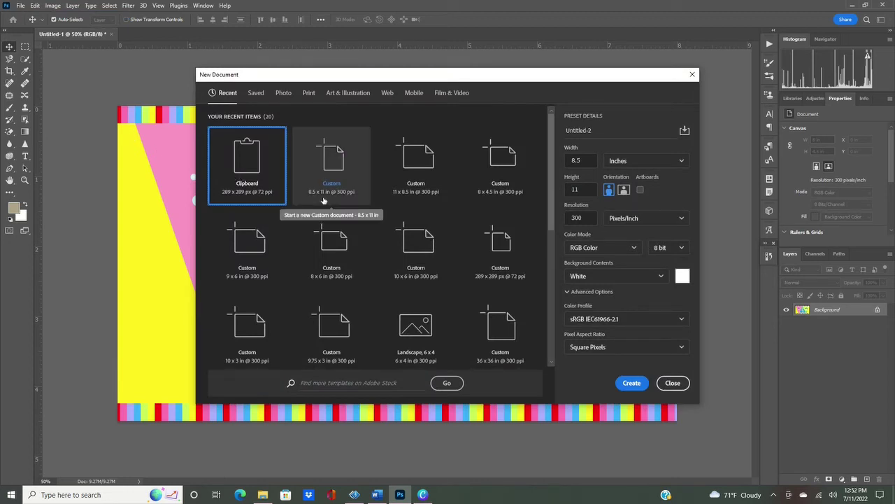
left_click(327, 190)
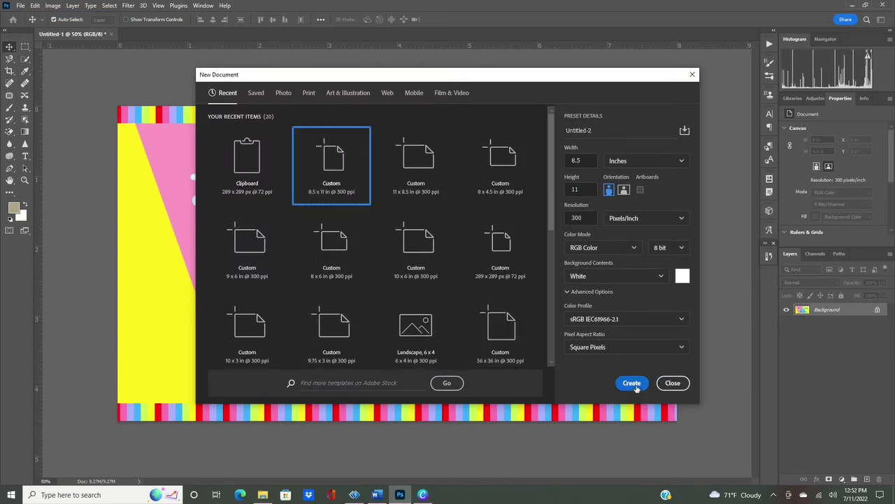
left_click(633, 383)
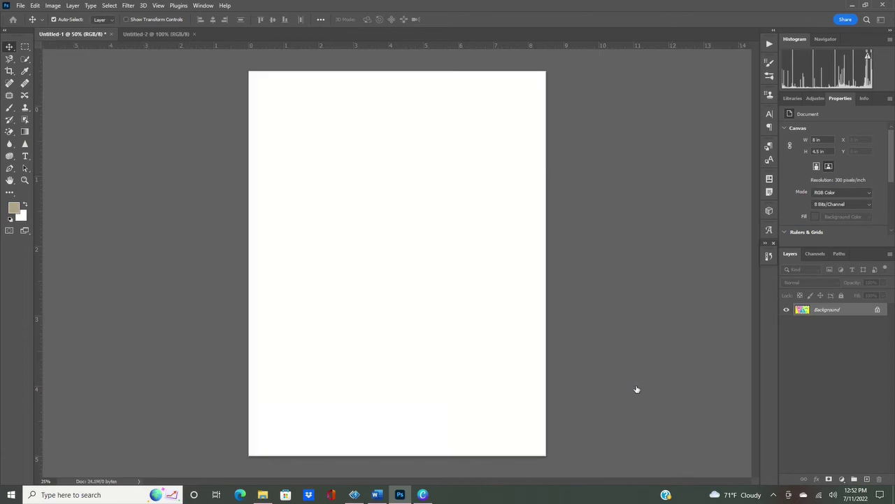
Step: Copy the merged shark template onto the new page and duplicate it directly below the first one
left_click(66, 34)
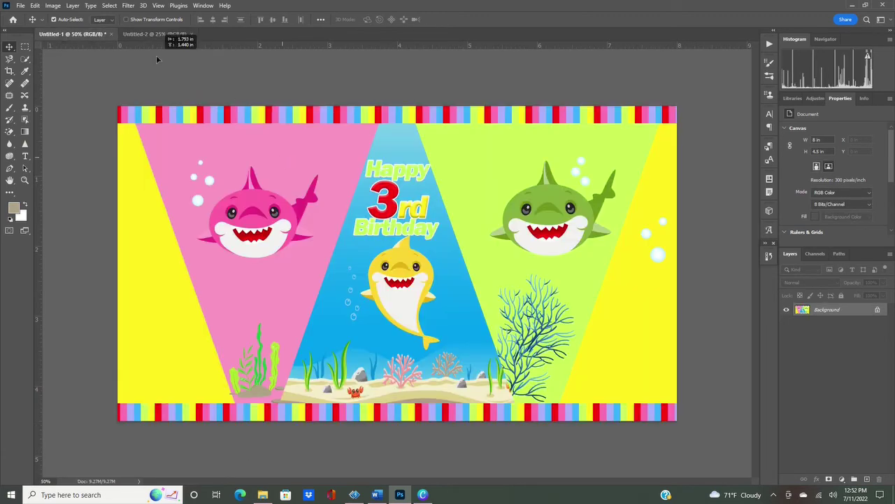
left_click(147, 35)
left_click_drag(326, 189, 396, 372)
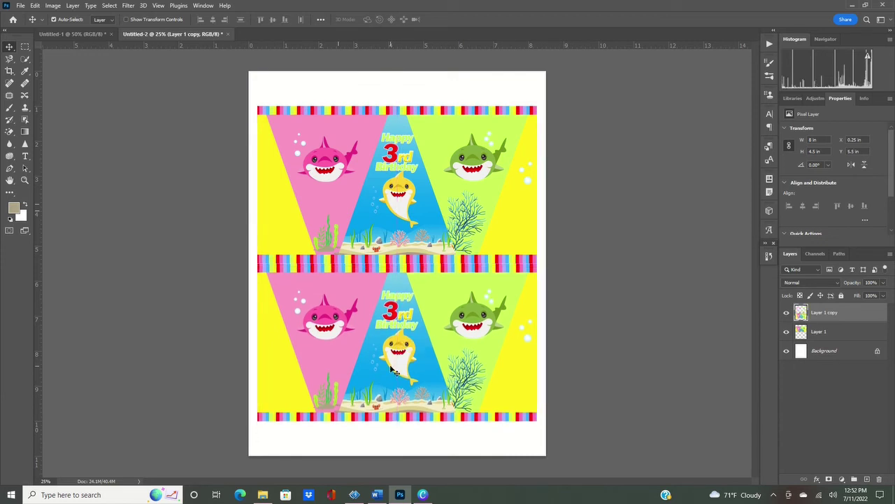
Step: Nudge the lower template slightly left, then select both templates and align their horizontal centers
key("Left")
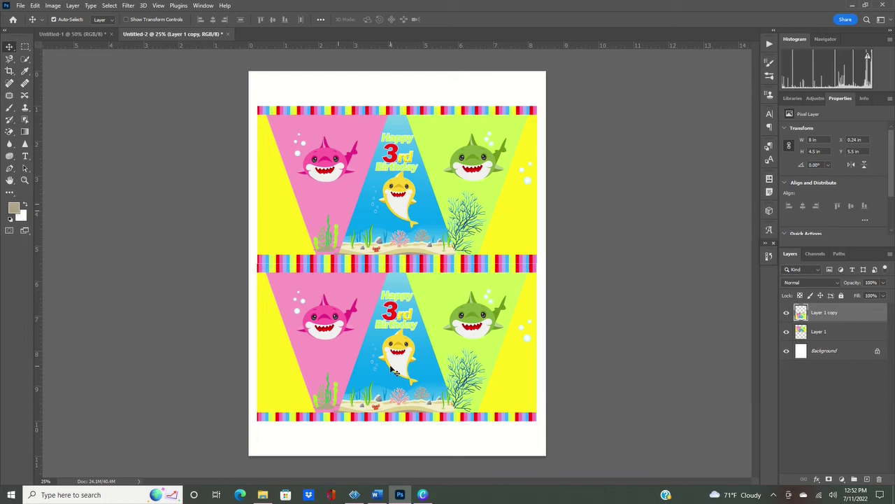
left_click_drag(394, 84, 435, 332)
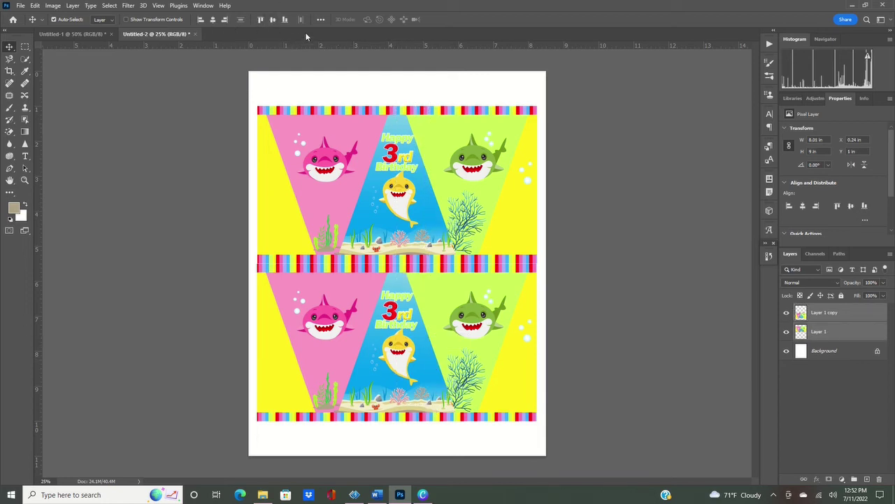
left_click(213, 19)
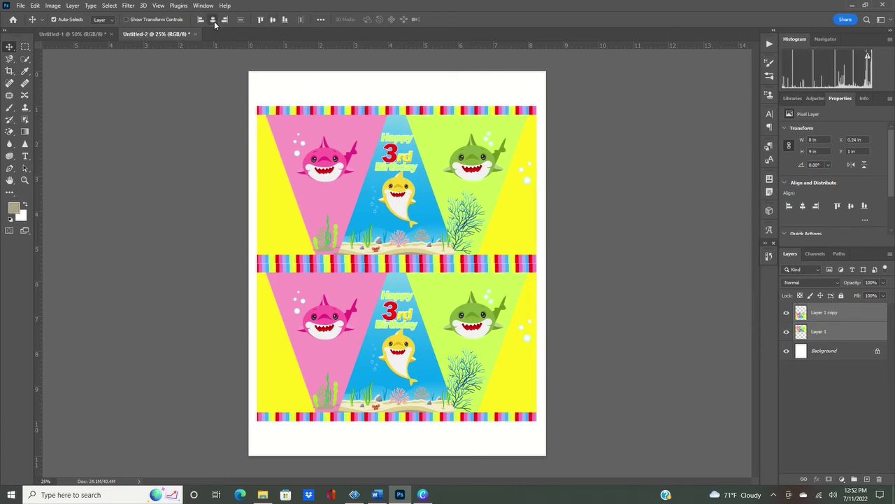
Step: Shift the lower template down to Y 5.51 inches, leaving a thin gap between the two templates
left_click(526, 150)
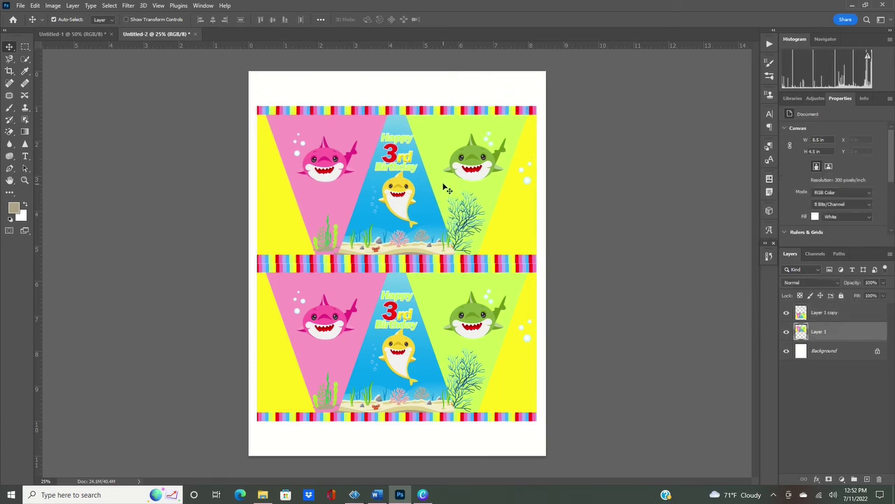
left_click(440, 325)
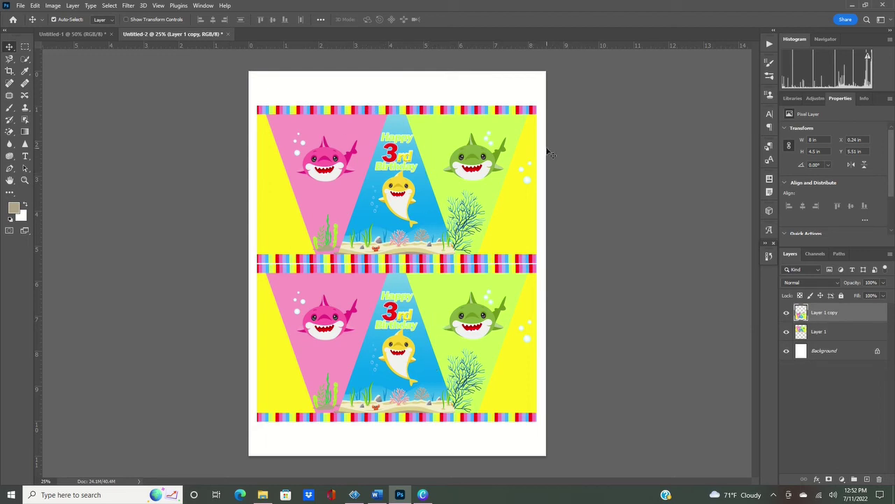
left_click(21, 5)
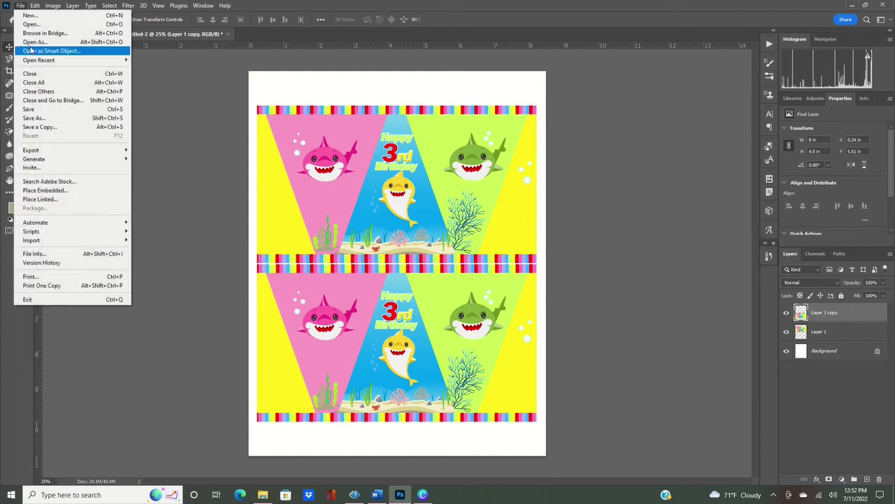
left_click(171, 238)
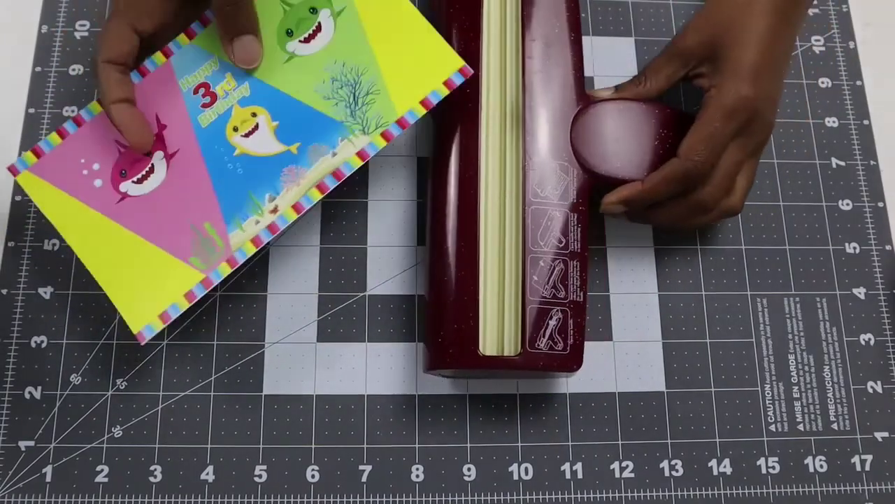